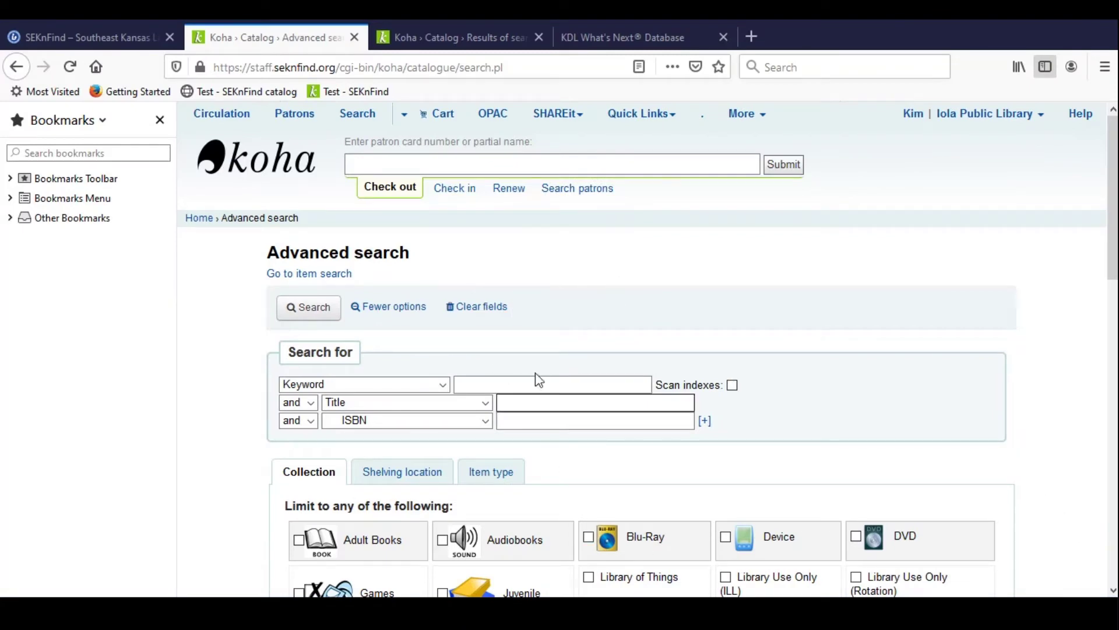
{"action": "left_click", "coordinate": [447, 391]}
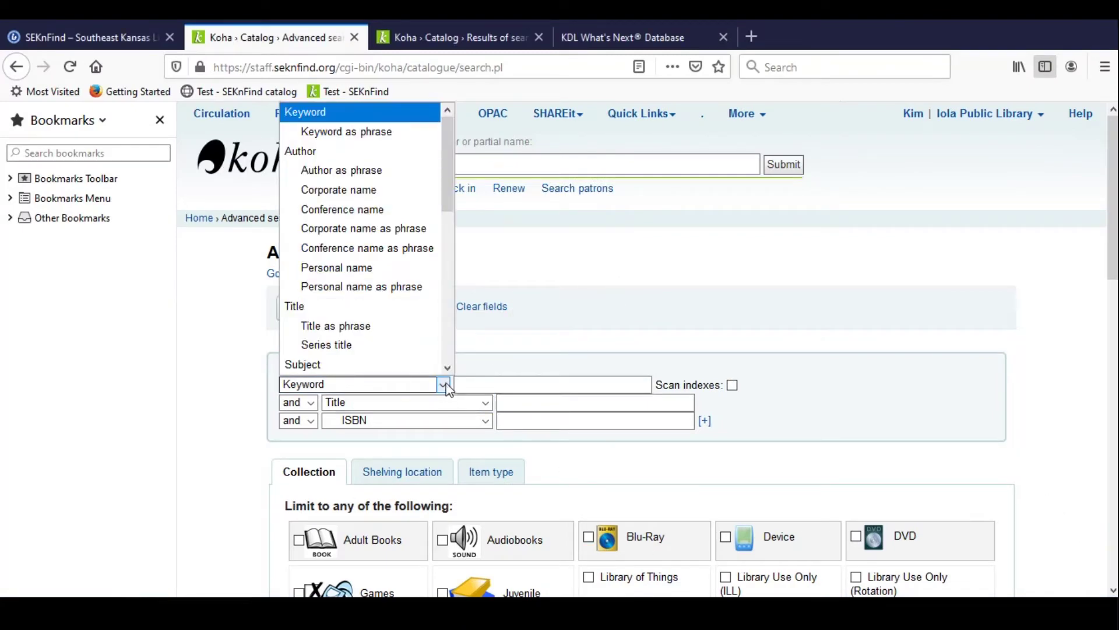
{"action": "scroll", "coordinate": [435, 353], "scroll_direction": "down", "scroll_amount": 5}
{"action": "scroll", "coordinate": [438, 350], "scroll_direction": "up", "scroll_amount": 5}
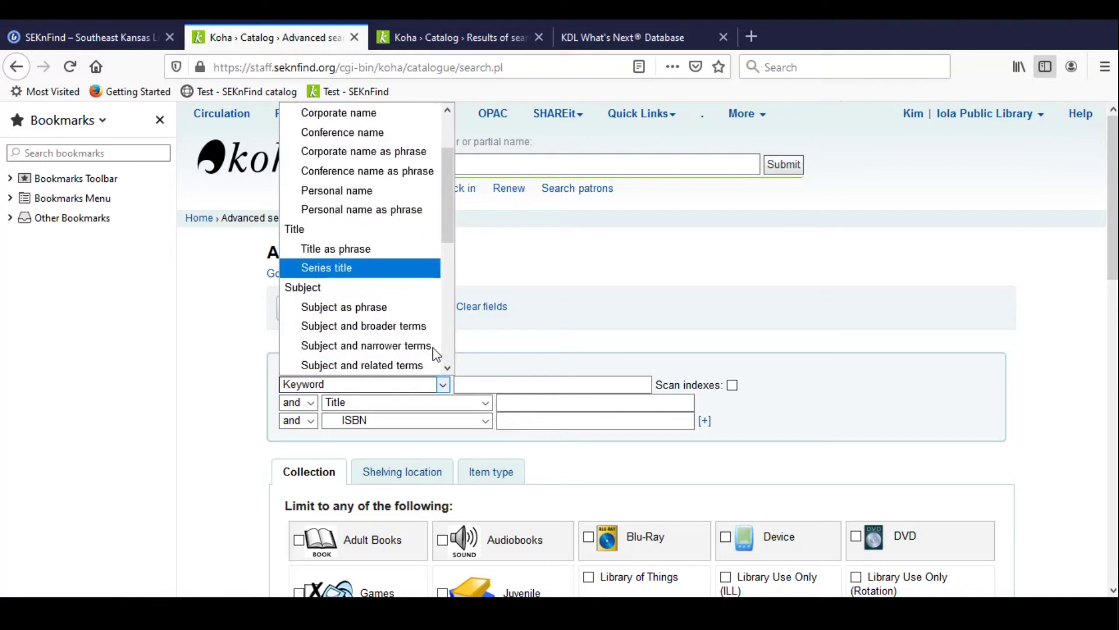
{"action": "scroll", "coordinate": [437, 353], "scroll_direction": "down", "scroll_amount": 5}
{"action": "scroll", "coordinate": [410, 257], "scroll_direction": "up", "scroll_amount": 5}
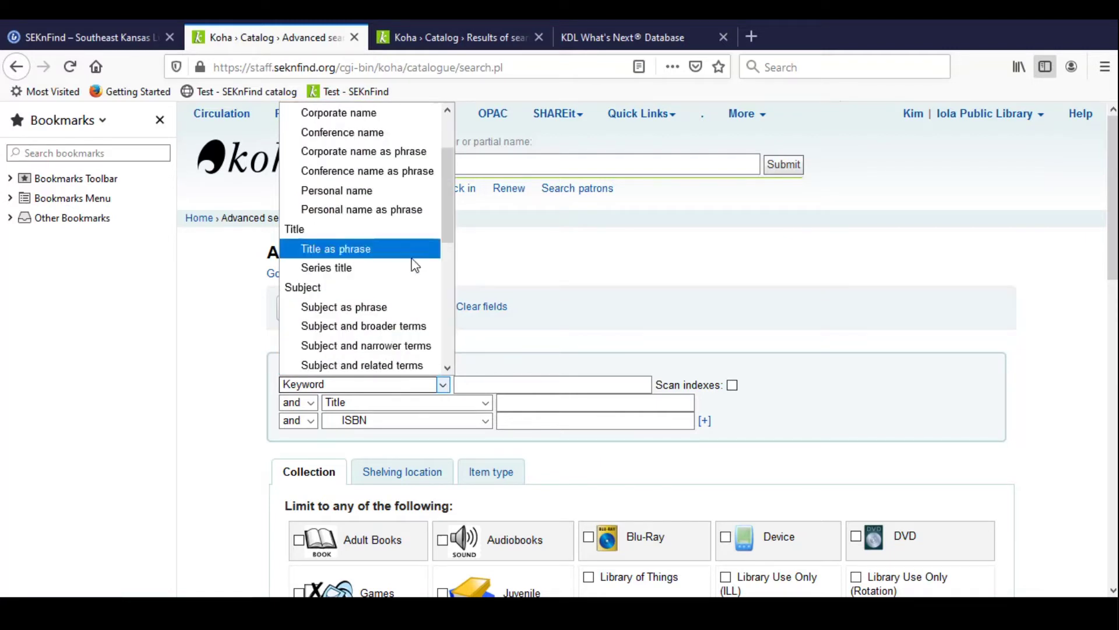
{"action": "scroll", "coordinate": [410, 265], "scroll_direction": "down", "scroll_amount": 5}
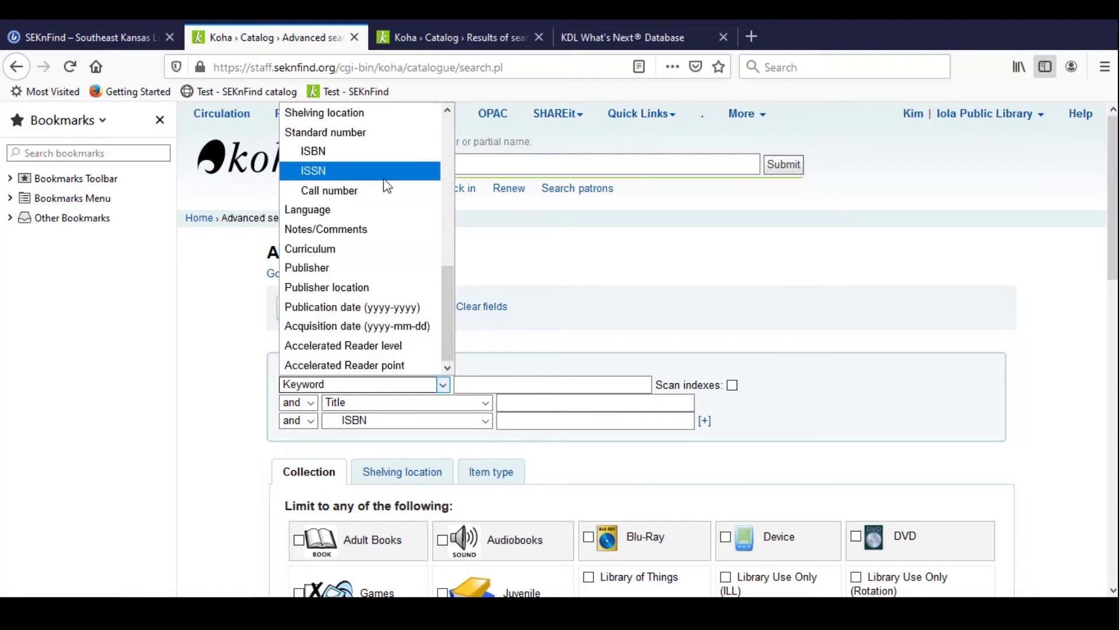
{"action": "left_click", "coordinate": [385, 152]}
{"action": "left_click", "coordinate": [500, 383]}
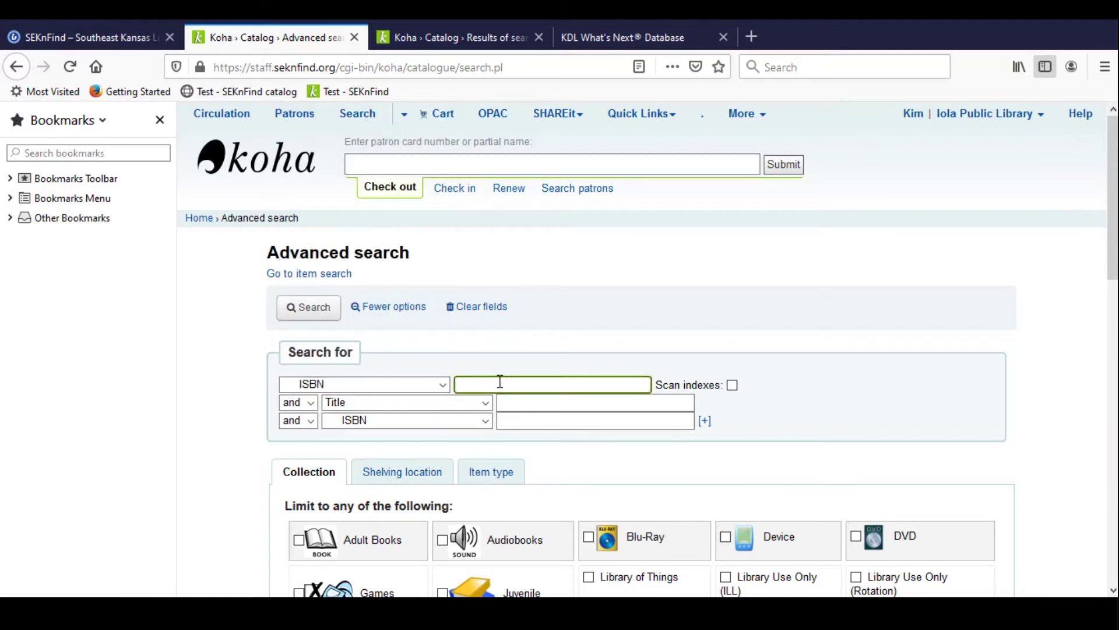
{"action": "type", "text": "9781250314932"}
{"action": "key", "text": "Return"}
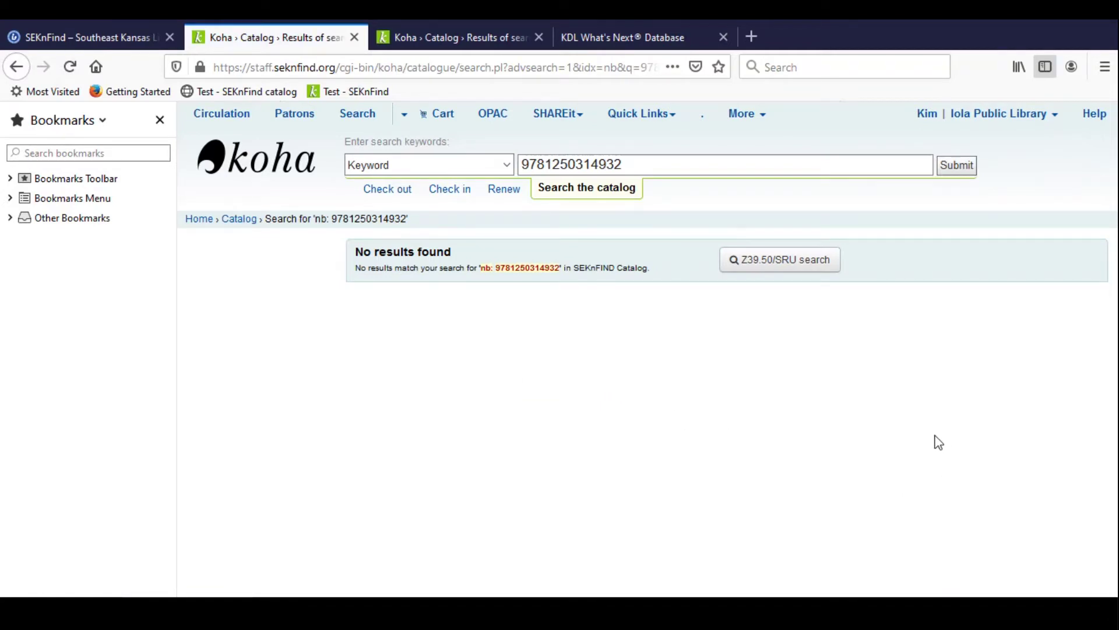
Run a new advanced catalog search for the title "tucker" combined with the author "march, emily"
{"action": "left_click", "coordinate": [360, 115]}
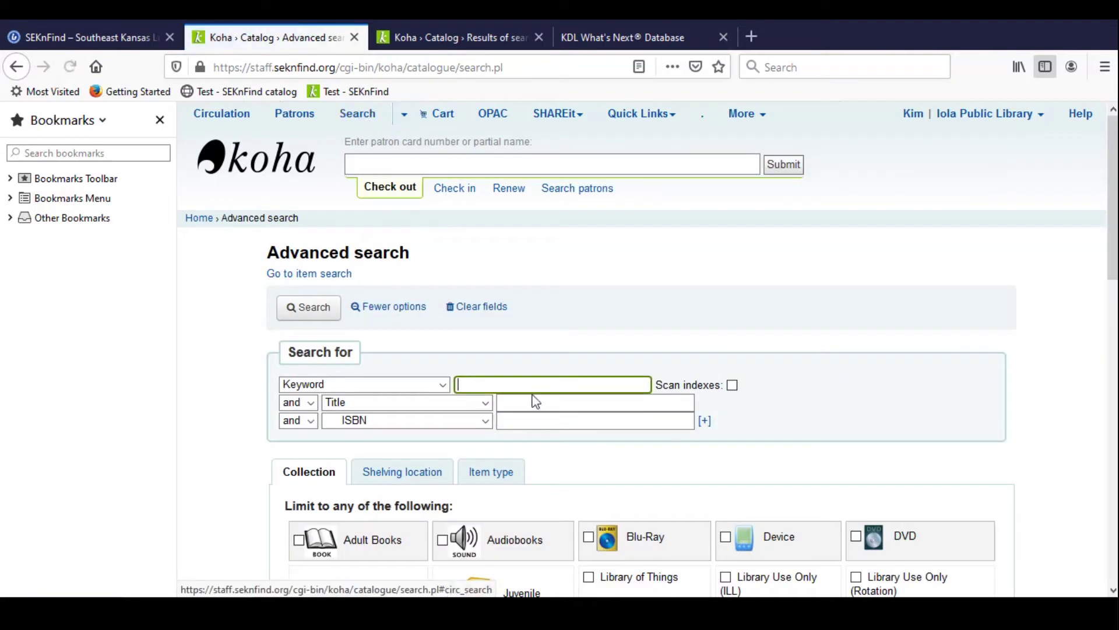
{"action": "left_click", "coordinate": [442, 384]}
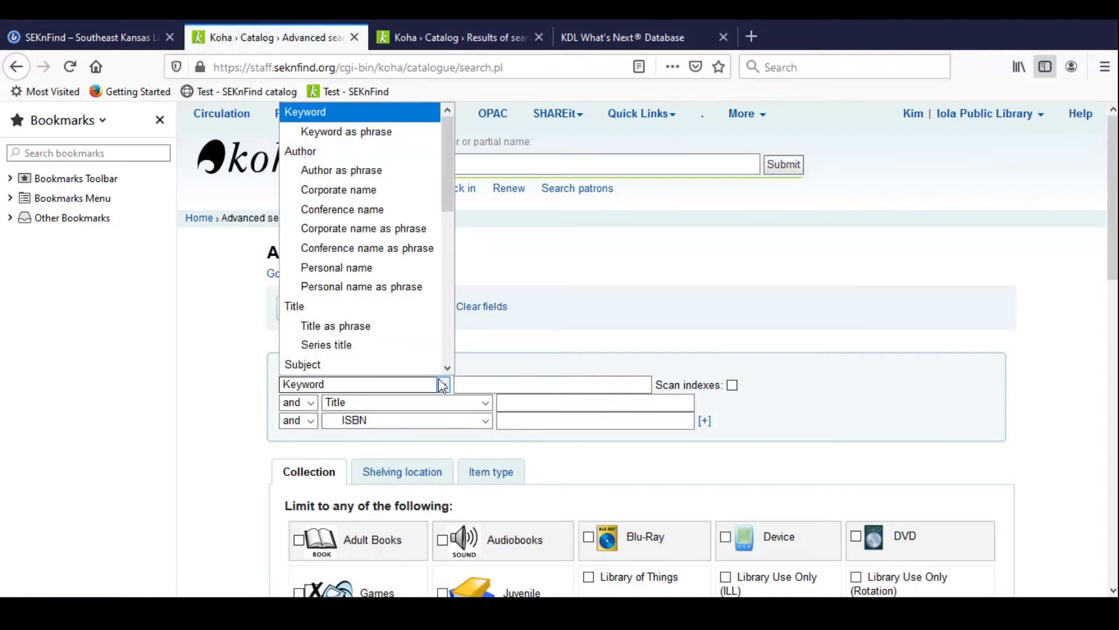
{"action": "left_click", "coordinate": [412, 305]}
{"action": "left_click", "coordinate": [500, 382]}
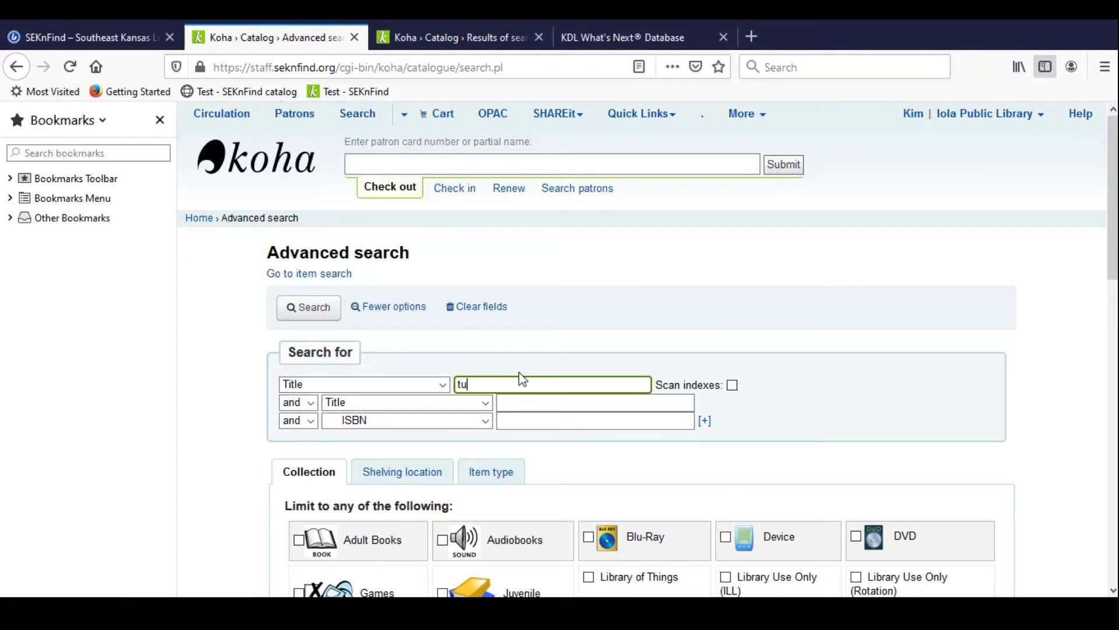
{"action": "left_click", "coordinate": [526, 403]}
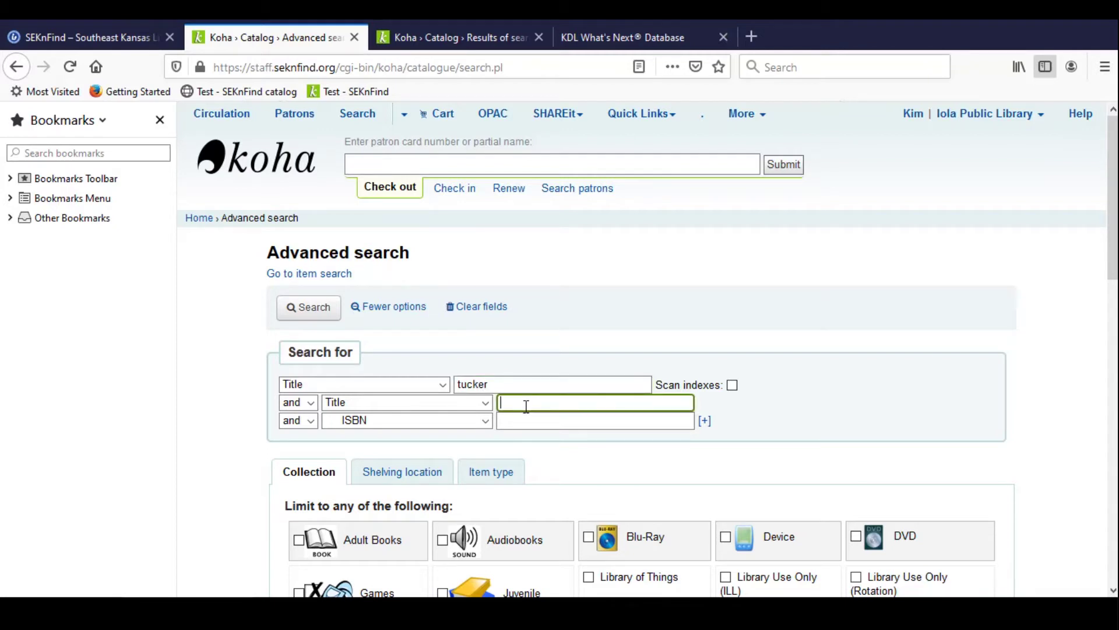
{"action": "left_click", "coordinate": [454, 410]}
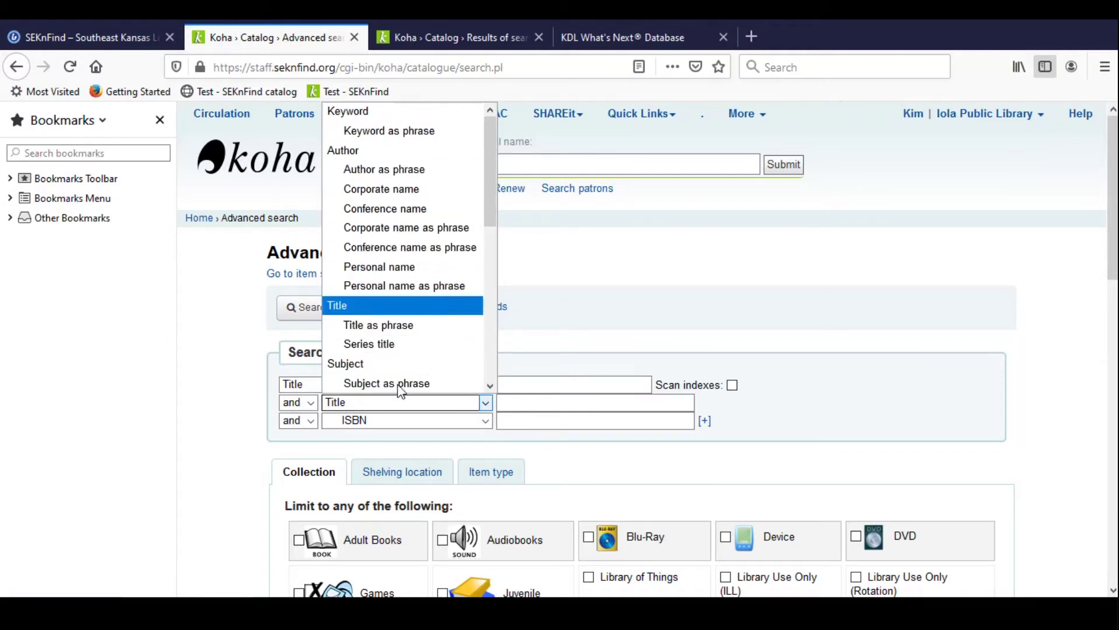
{"action": "left_click", "coordinate": [331, 150]}
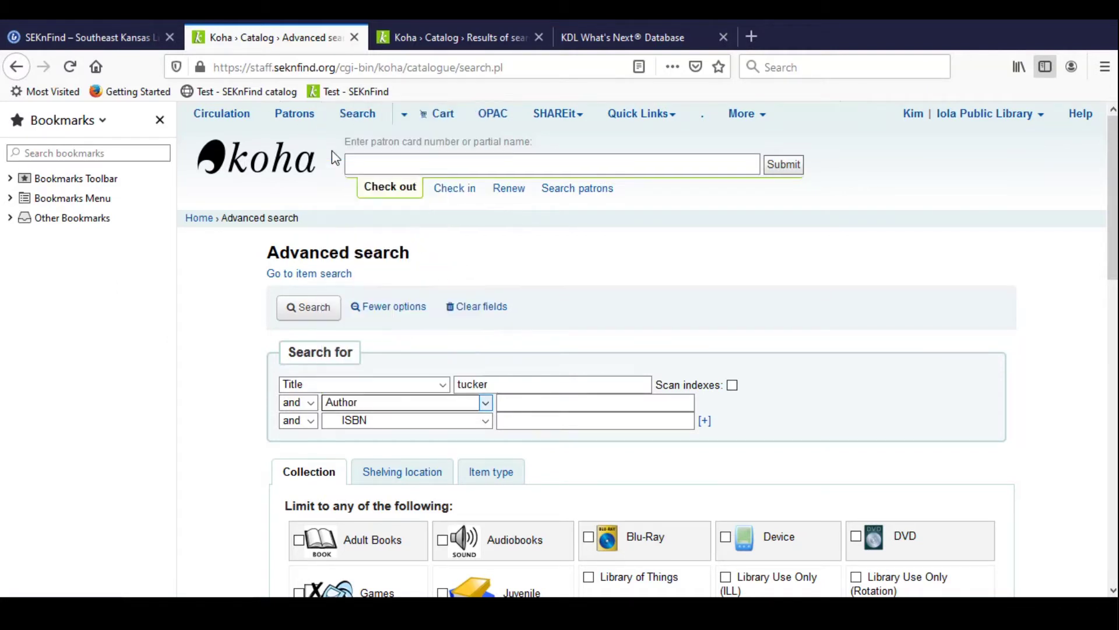
{"action": "left_click", "coordinate": [543, 398]}
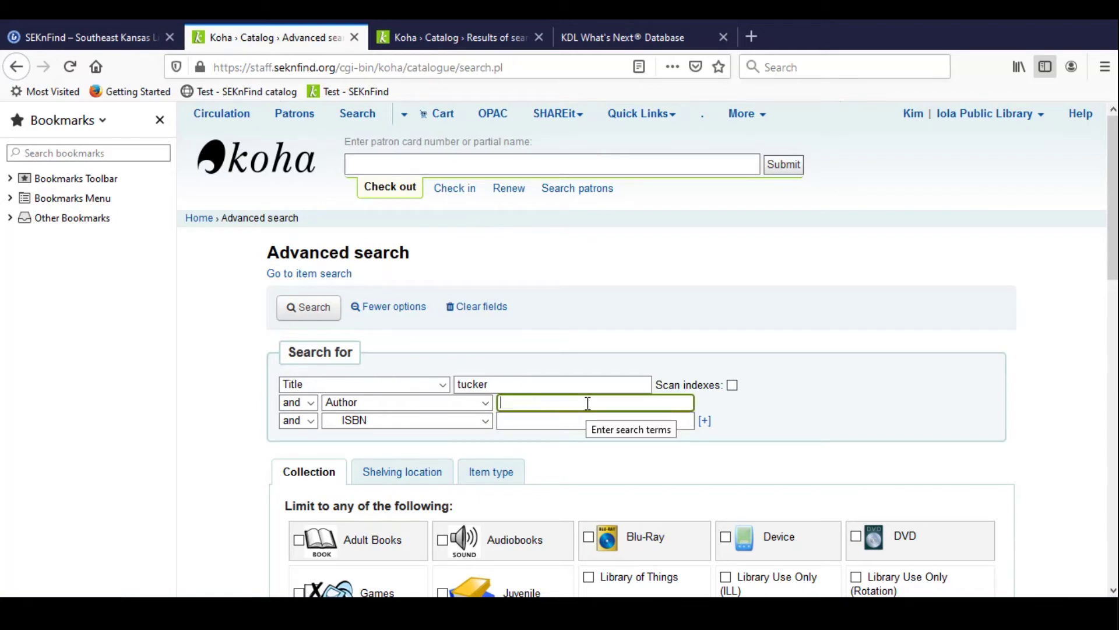
{"action": "type", "text": "march, emily"}
{"action": "key", "text": "Return"}
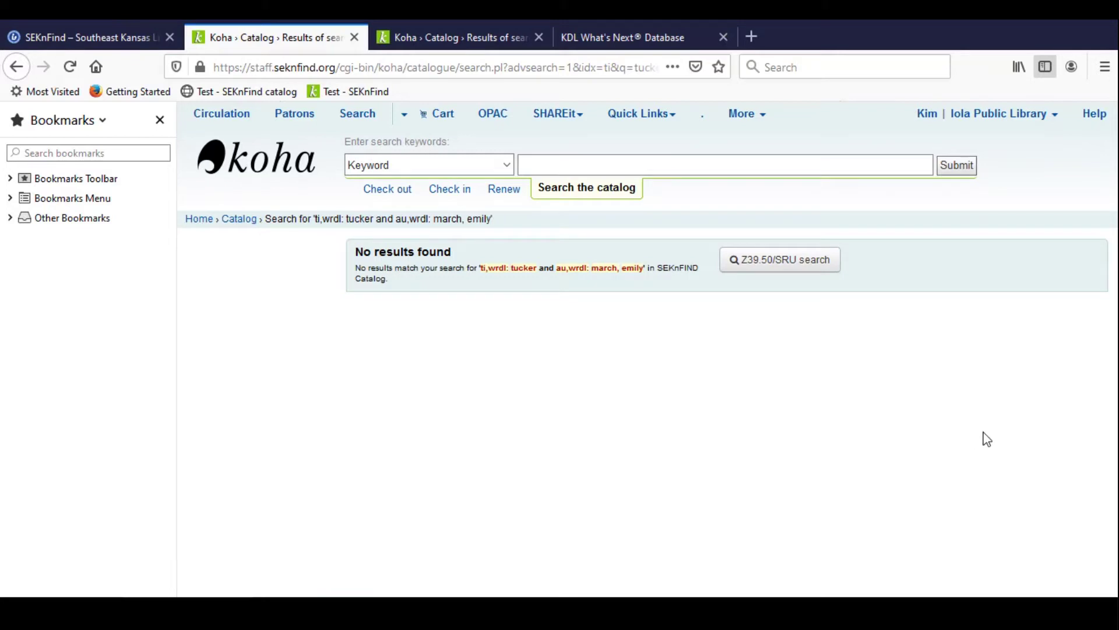
Open the Z39.50/SRU search form from the catalog results, and go to the Cataloging module
{"action": "left_click", "coordinate": [766, 269]}
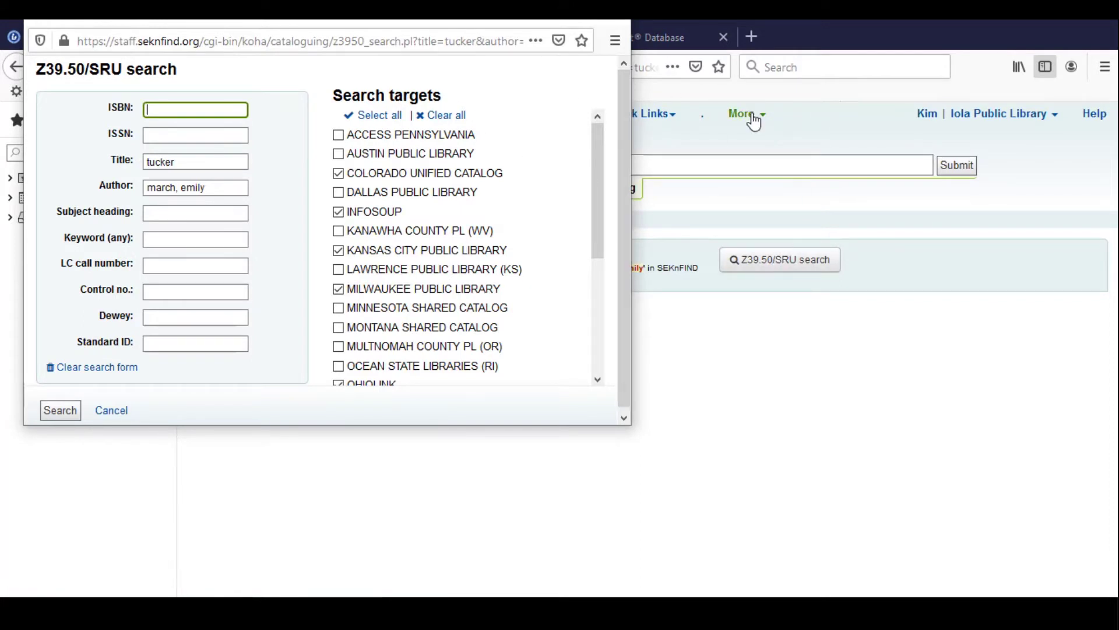
{"action": "left_click", "coordinate": [753, 120]}
{"action": "left_click", "coordinate": [751, 117]}
{"action": "left_click", "coordinate": [739, 163]}
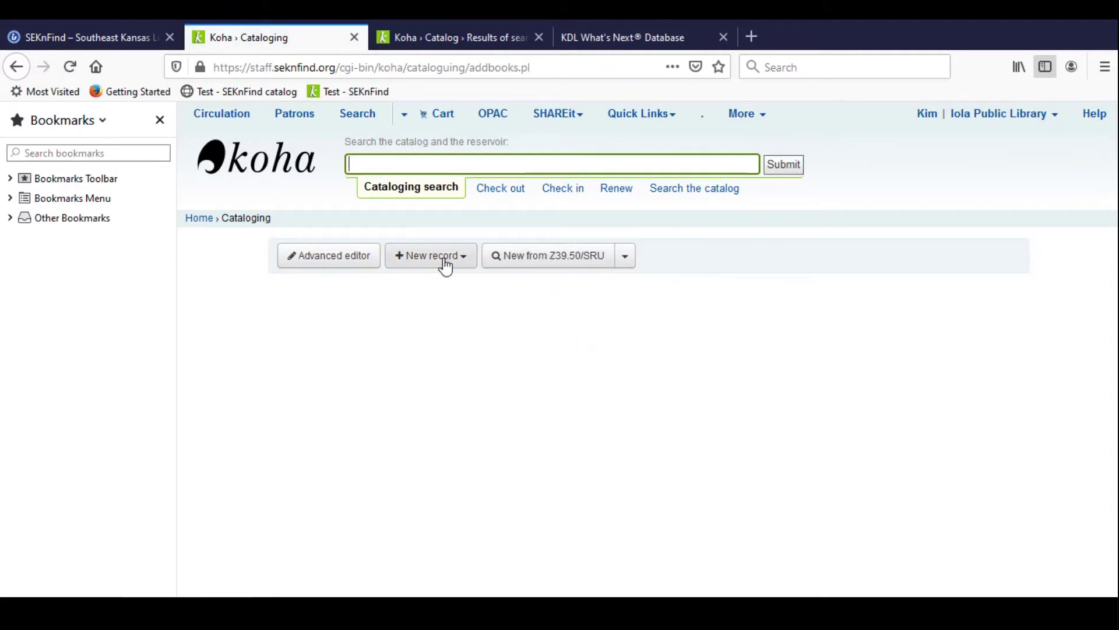
{"action": "left_click", "coordinate": [580, 261]}
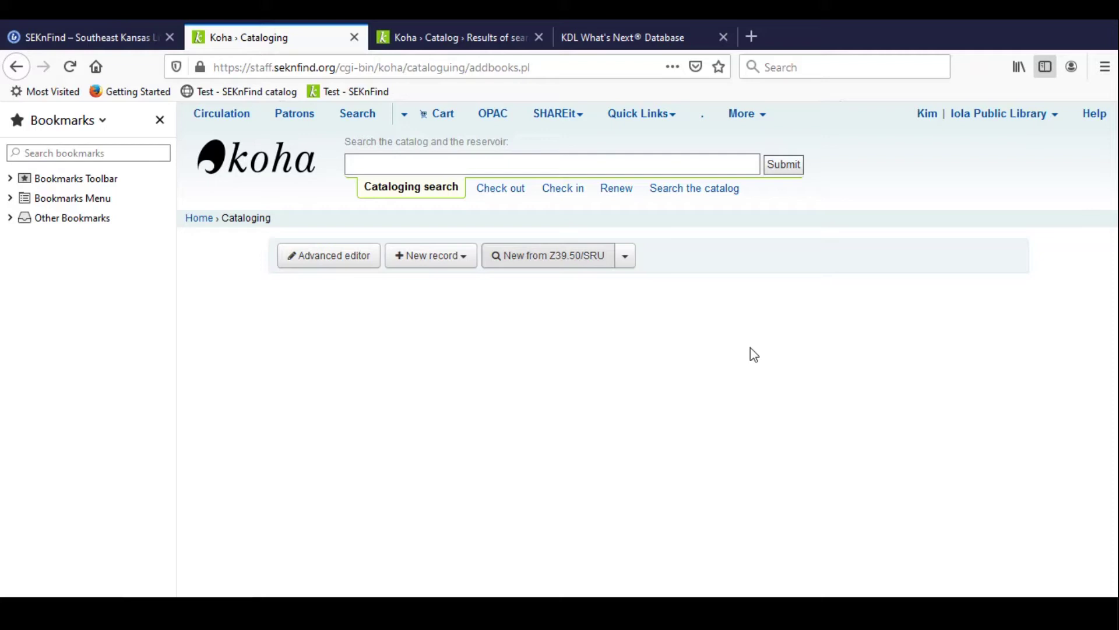
{"action": "left_click", "coordinate": [587, 256]}
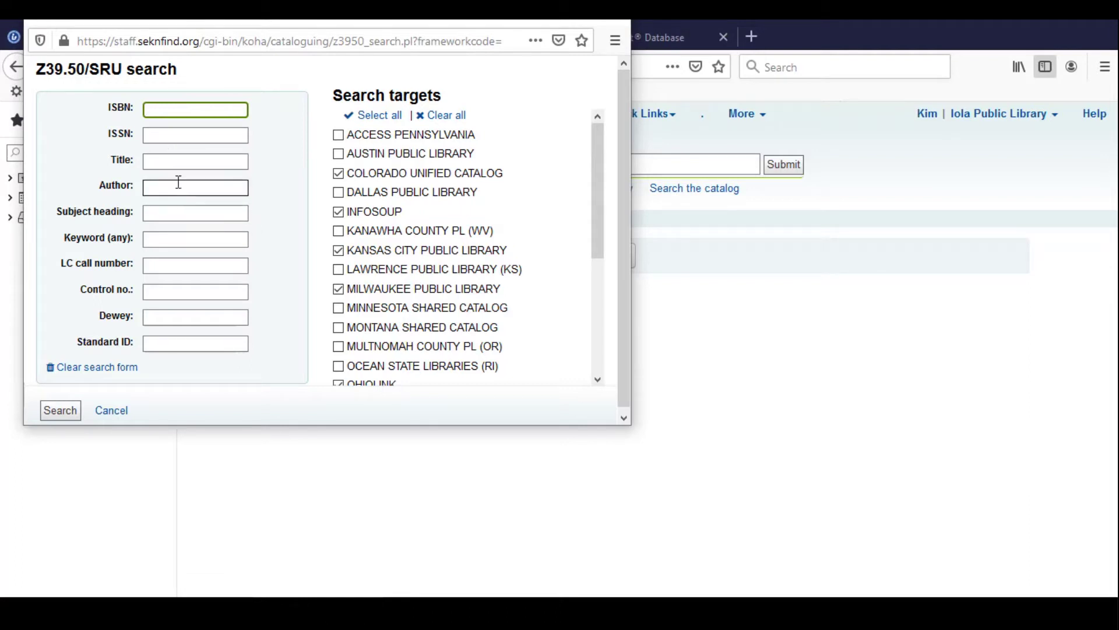
{"action": "type", "text": "9781250314932"}
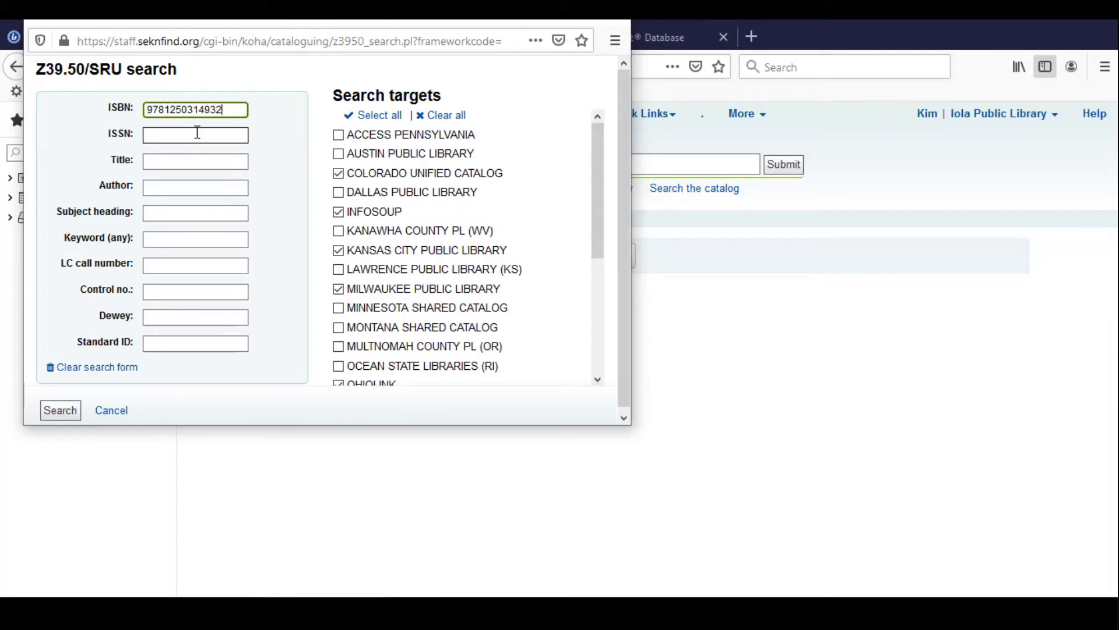
{"action": "key", "text": "Return"}
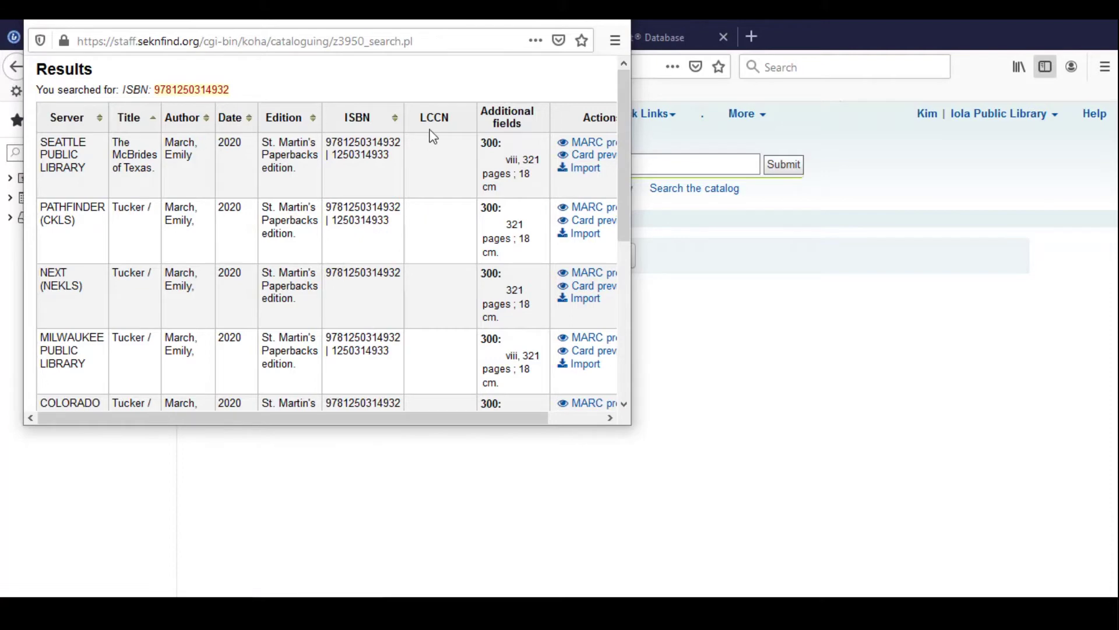
Look through the Z39.50 results from all servers and read the card preview of the PATHFINDER (CKLS) record
{"action": "scroll", "coordinate": [453, 168], "scroll_direction": "down", "scroll_amount": 2}
{"action": "scroll", "coordinate": [454, 165], "scroll_direction": "down", "scroll_amount": 2}
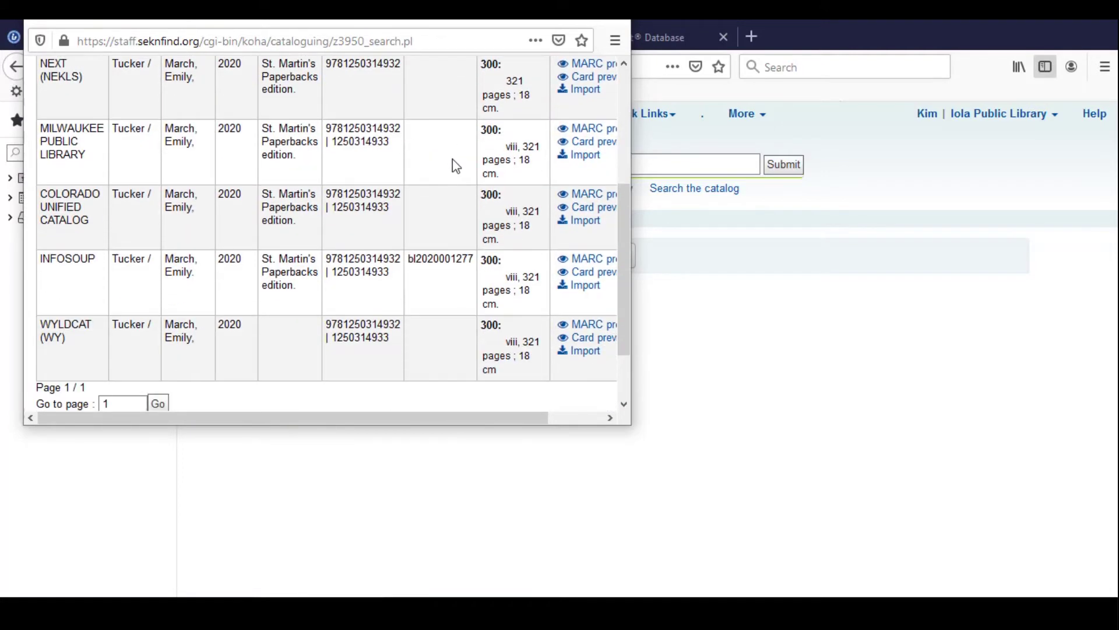
{"action": "scroll", "coordinate": [483, 264], "scroll_direction": "up", "scroll_amount": 4}
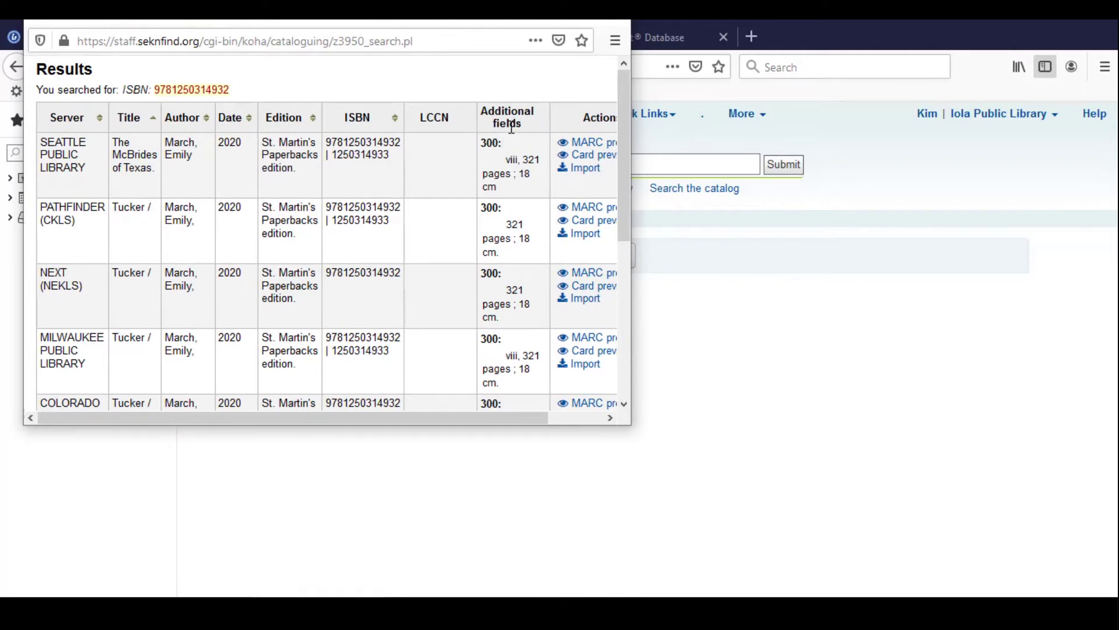
{"action": "scroll", "coordinate": [515, 150], "scroll_direction": "down", "scroll_amount": 4}
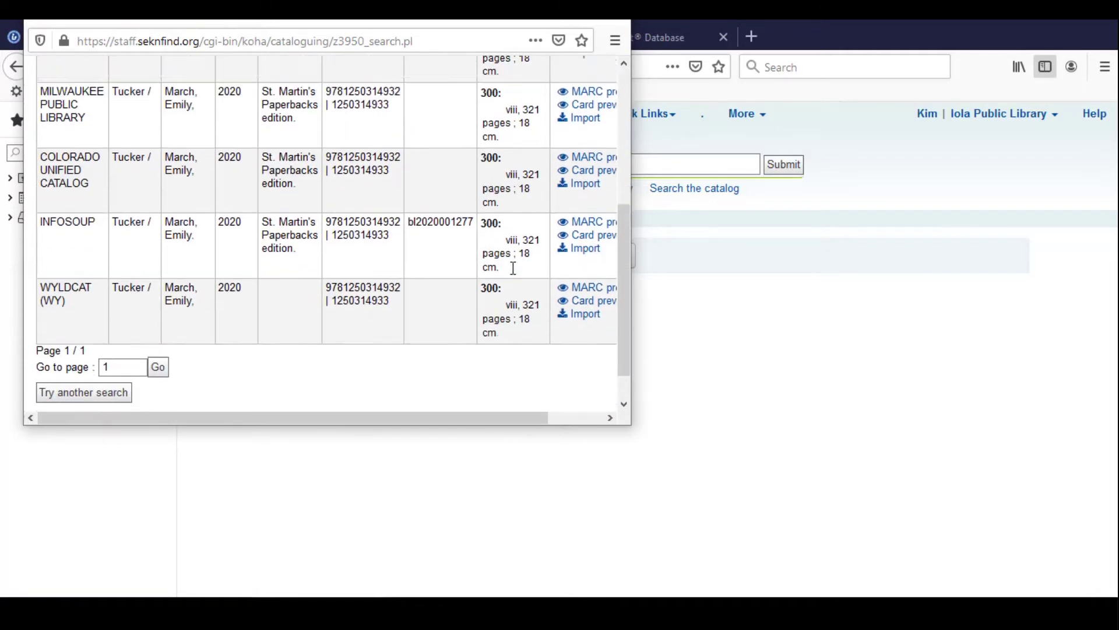
{"action": "scroll", "coordinate": [513, 271], "scroll_direction": "up", "scroll_amount": 3}
{"action": "scroll", "coordinate": [513, 268], "scroll_direction": "up", "scroll_amount": 2}
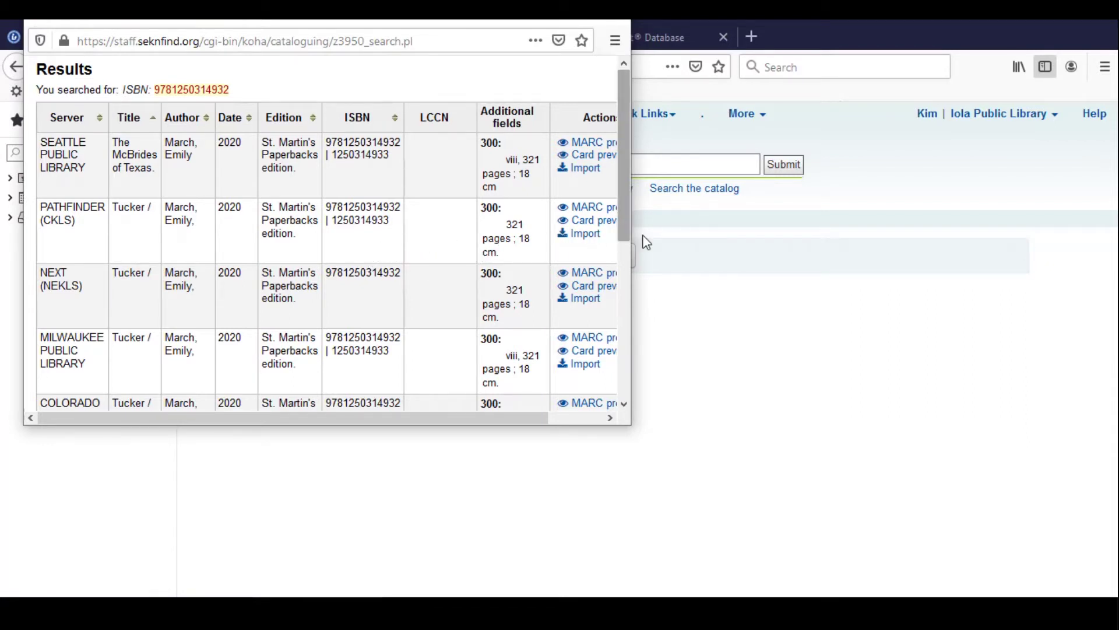
{"action": "left_click", "coordinate": [595, 231]}
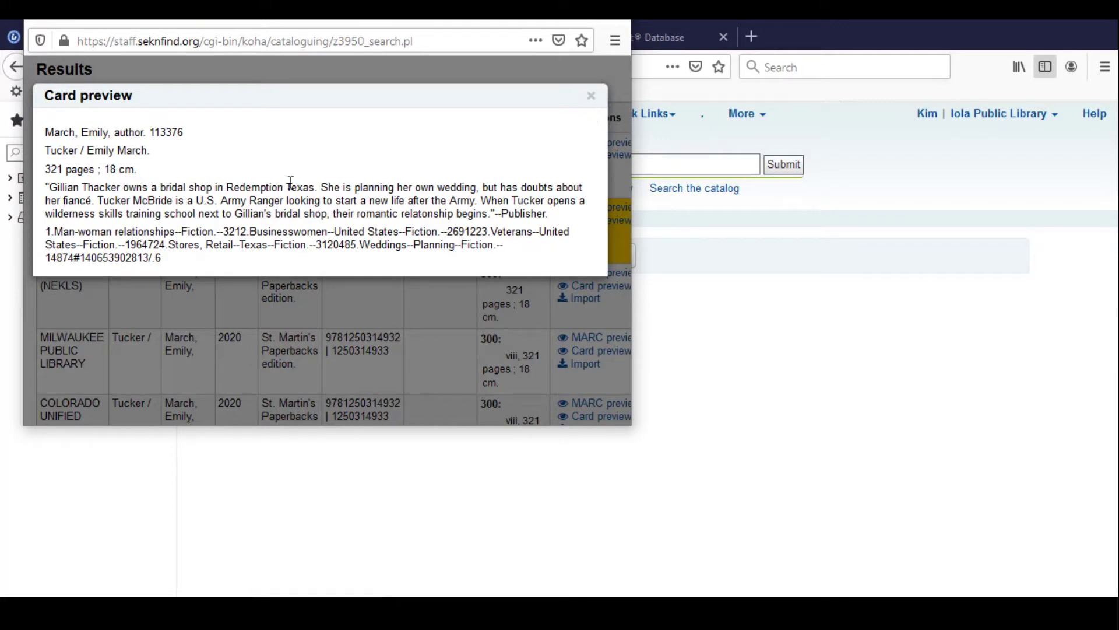
{"action": "left_click", "coordinate": [591, 97]}
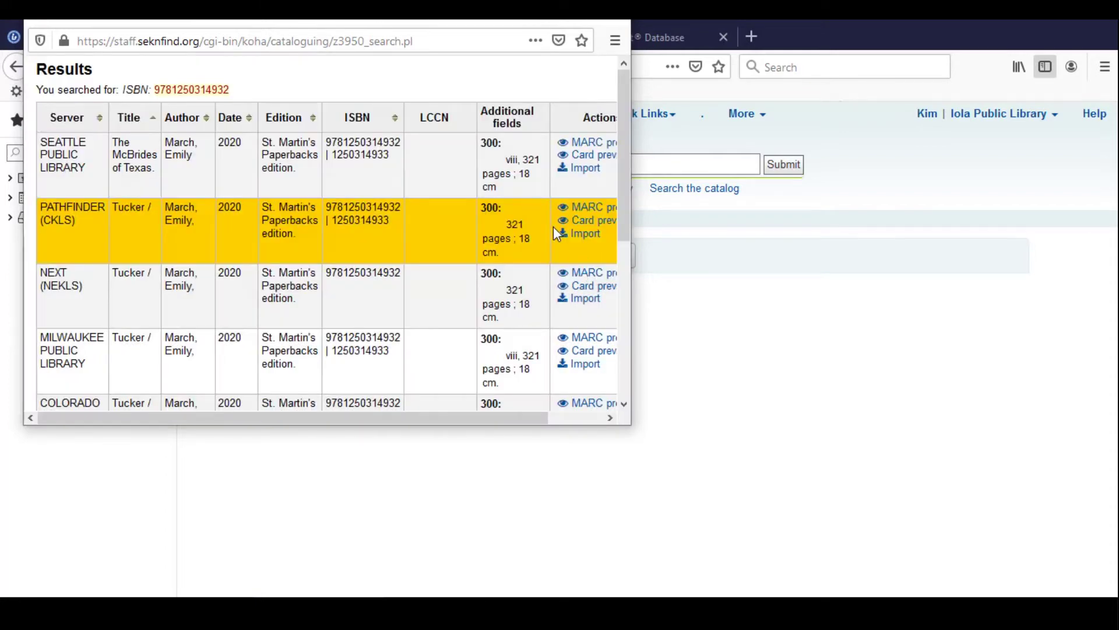
Compare the card preview of the COLORADO UNIFIED CATALOG record with that of the PATHFINDER (CKLS) record
{"action": "scroll", "coordinate": [557, 233], "scroll_direction": "down", "scroll_amount": 5}
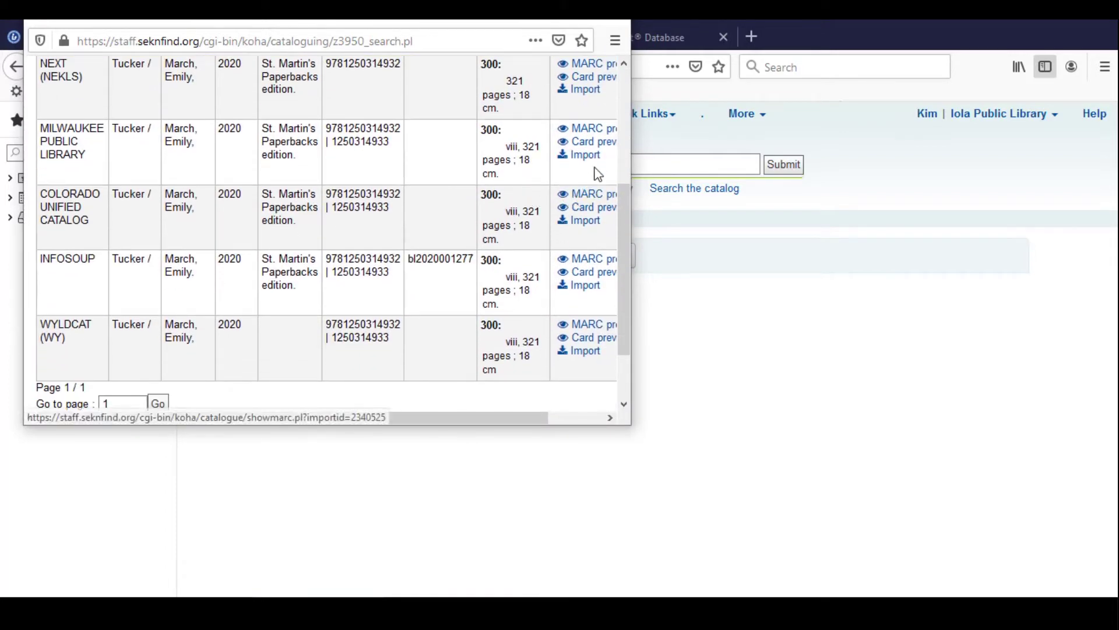
{"action": "left_click", "coordinate": [586, 208]}
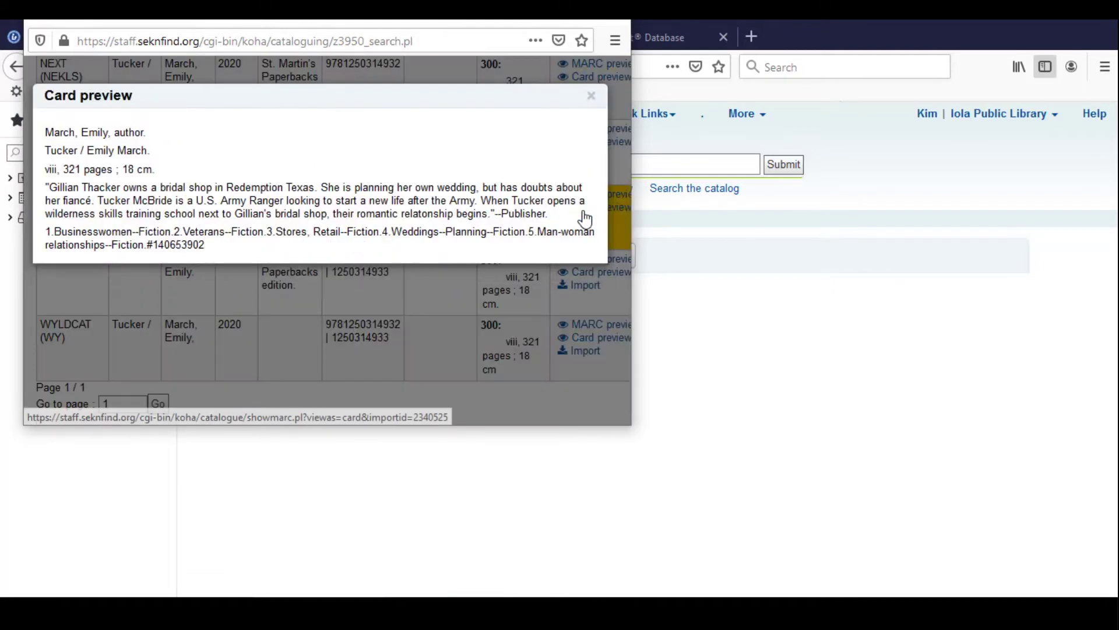
{"action": "left_click", "coordinate": [590, 98]}
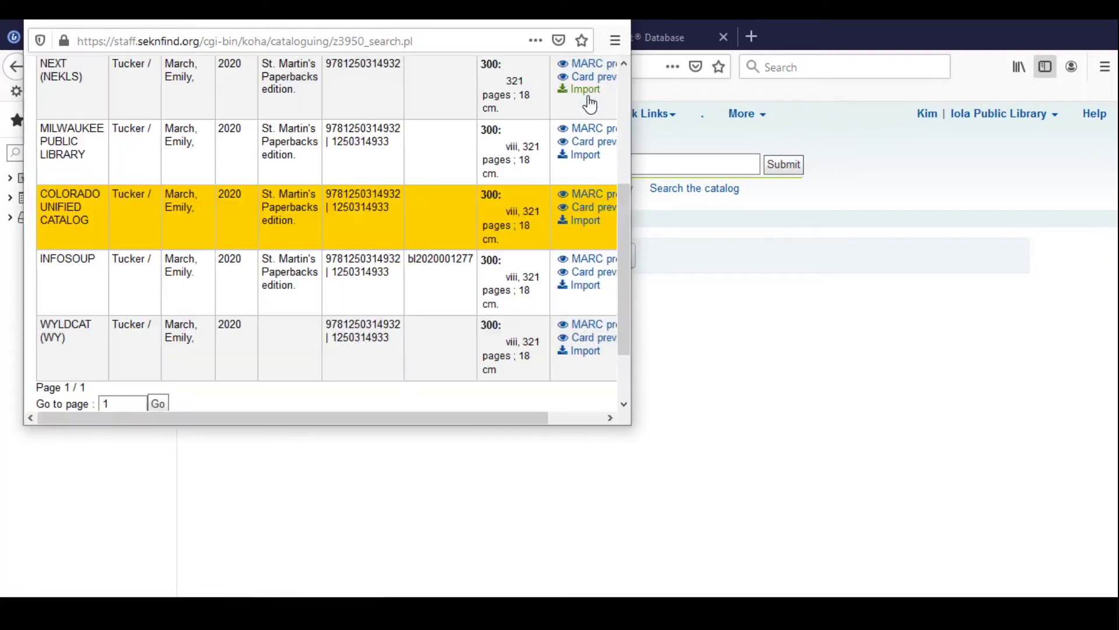
{"action": "scroll", "coordinate": [574, 163], "scroll_direction": "up", "scroll_amount": 4}
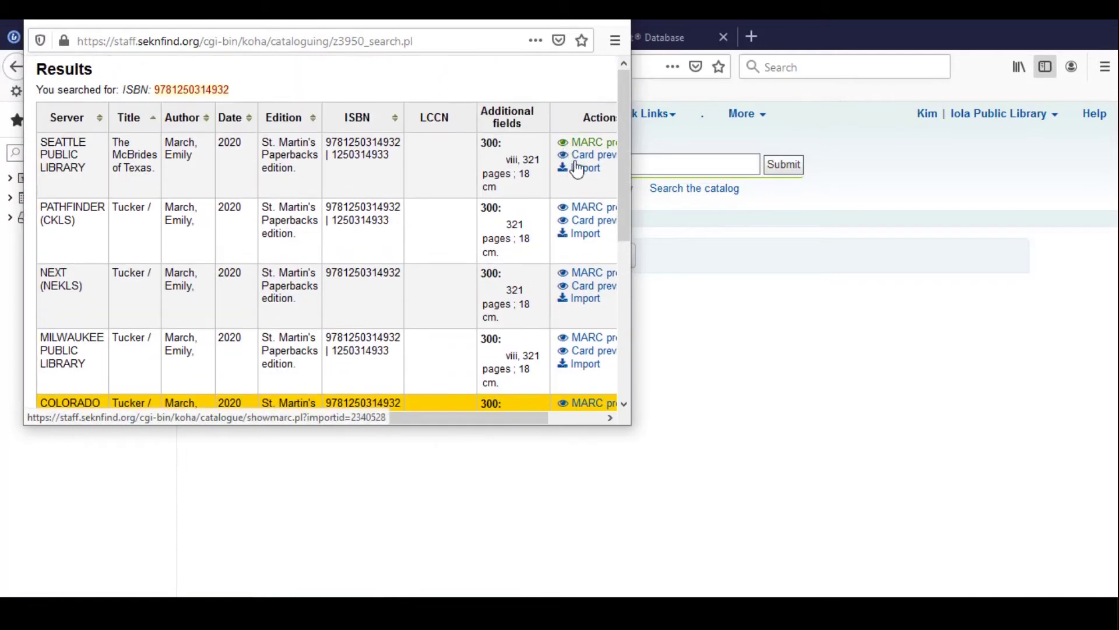
{"action": "left_click", "coordinate": [590, 220]}
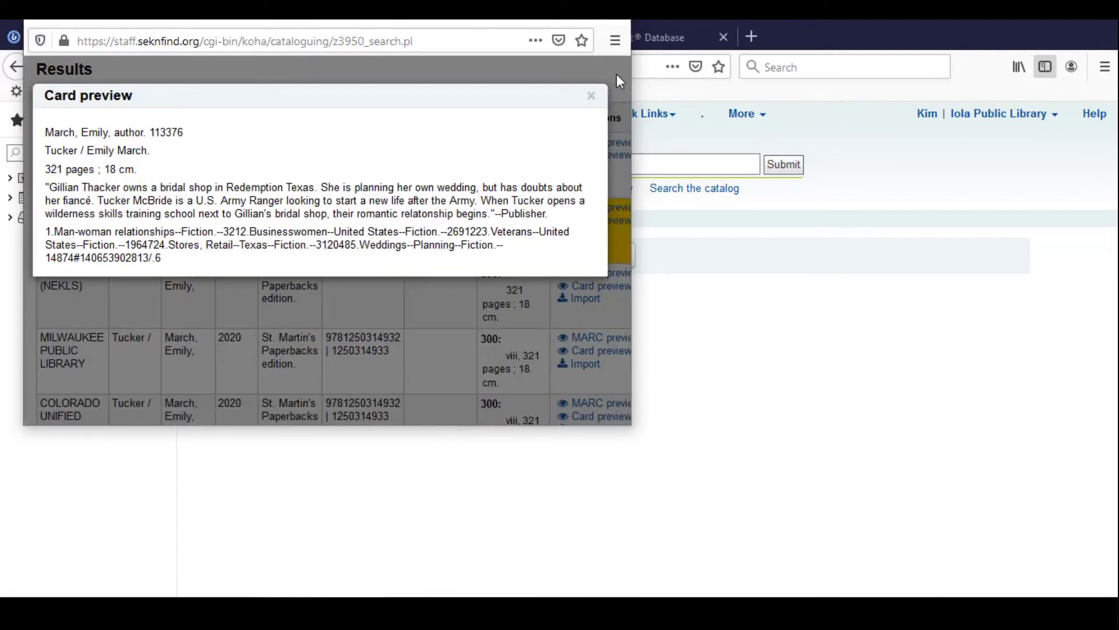
{"action": "left_click", "coordinate": [590, 96]}
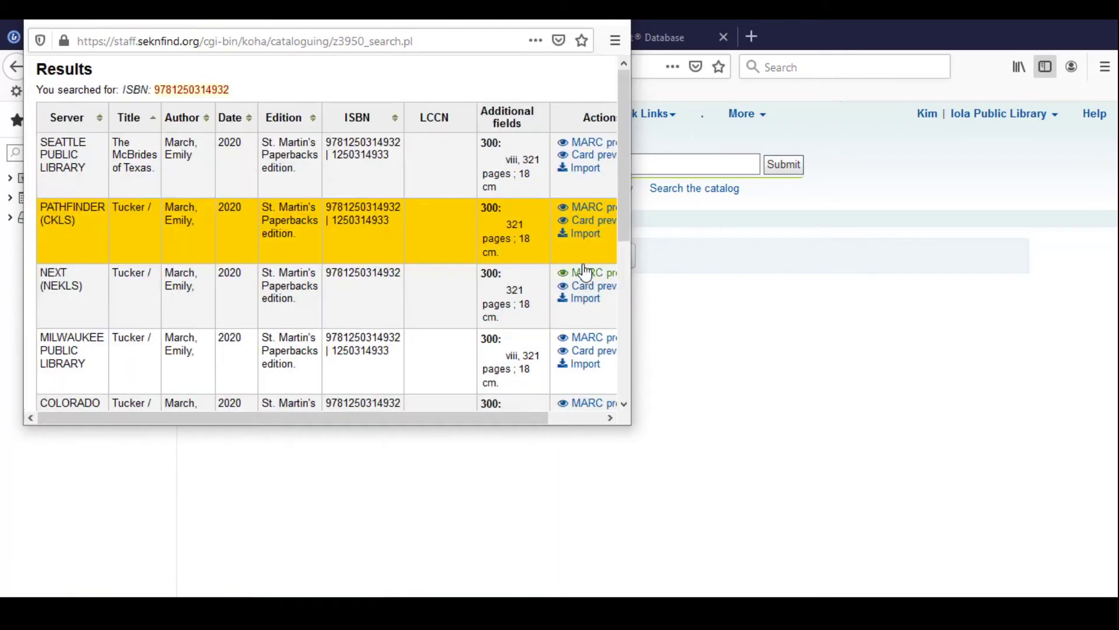
Import the PATHFINDER (CKLS) record and check sections 3 and 2 of its MARC record
{"action": "left_click", "coordinate": [583, 235]}
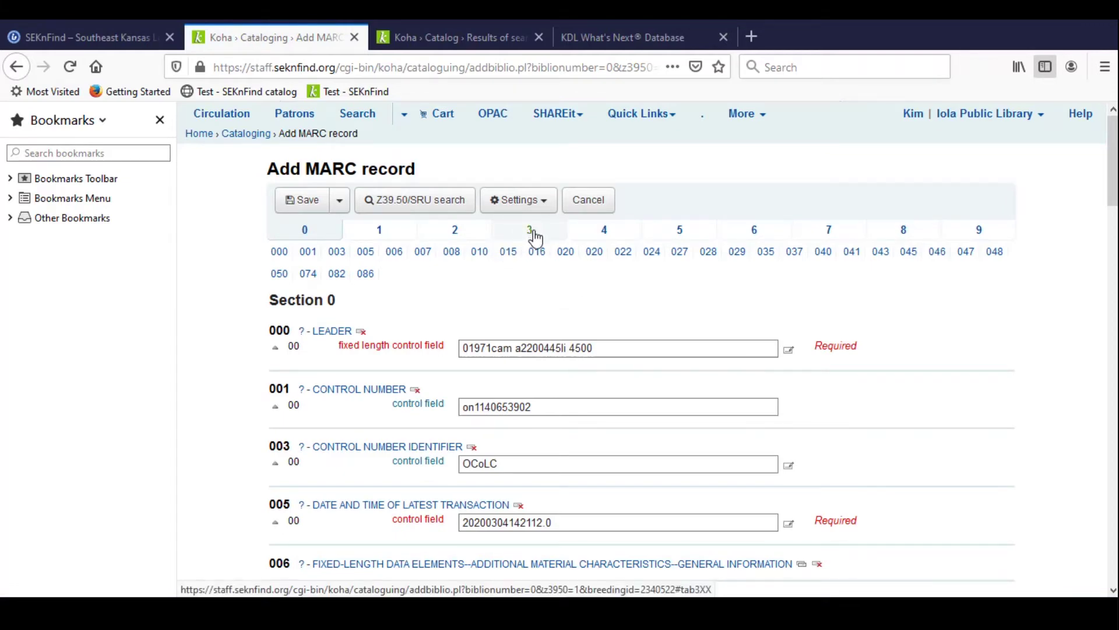
{"action": "left_click", "coordinate": [535, 237]}
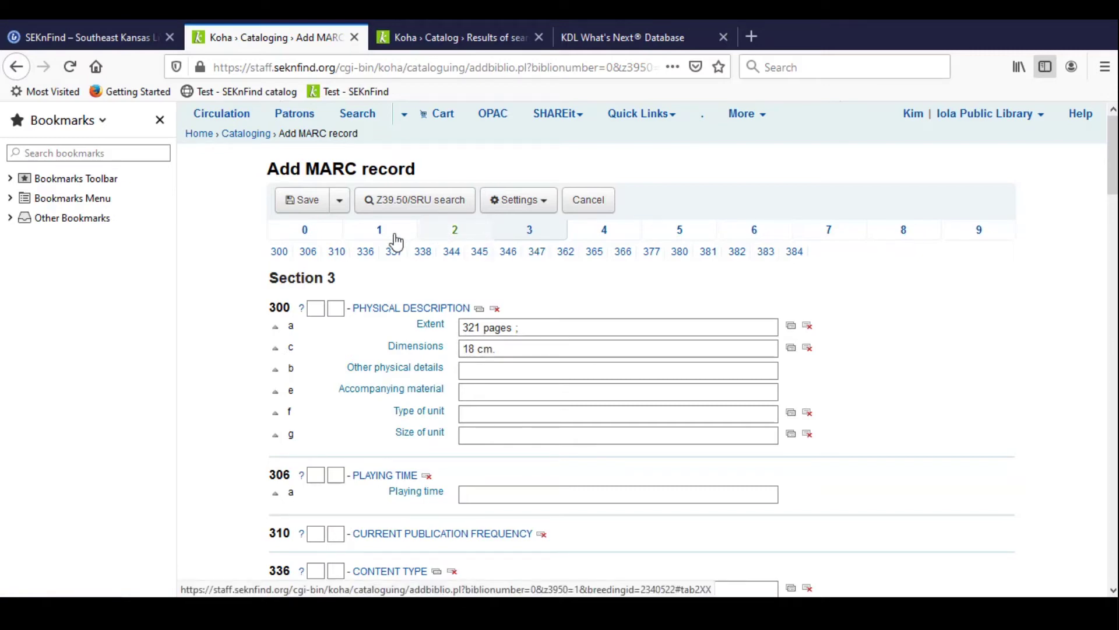
{"action": "left_click", "coordinate": [450, 234]}
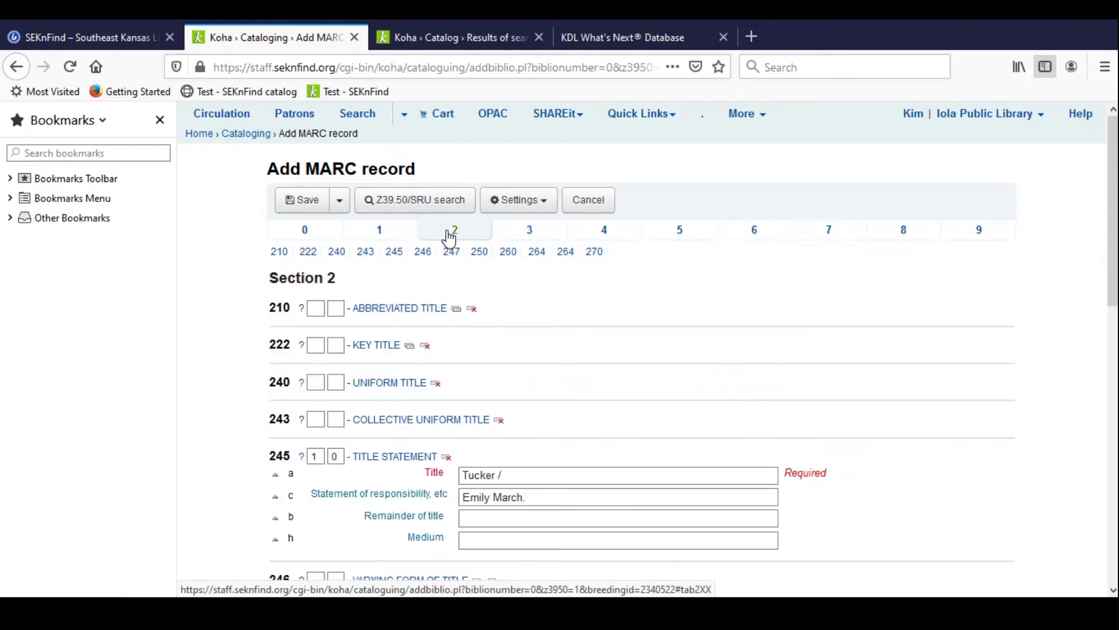
Check section 3 of the imported record, set the Koha default item type in field 942 to Book, and save
{"action": "left_click", "coordinate": [527, 239]}
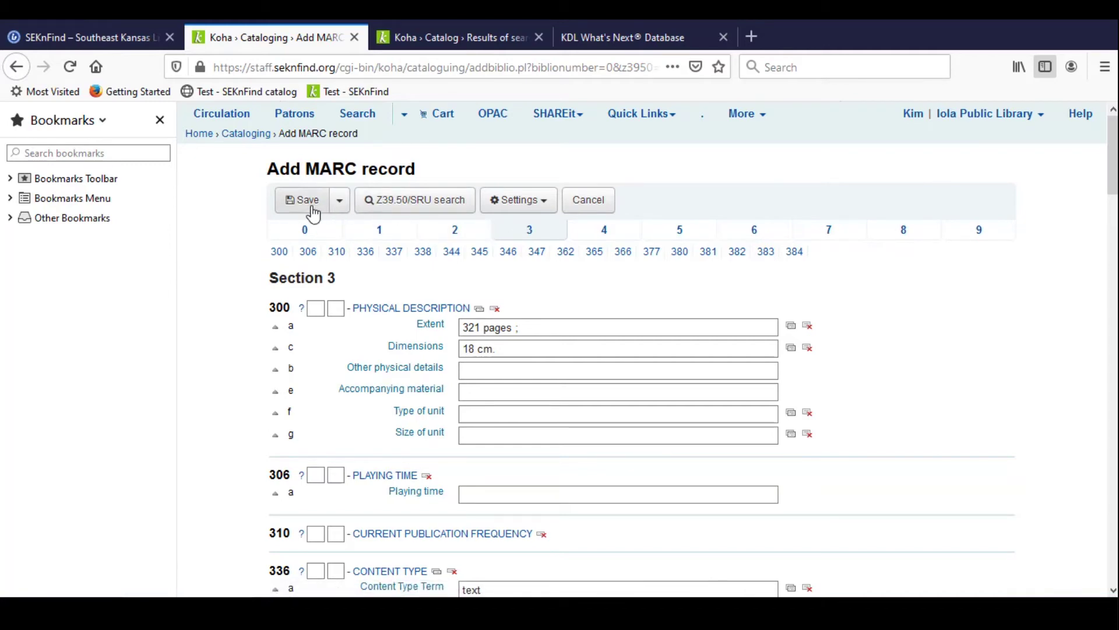
{"action": "left_click", "coordinate": [976, 233]}
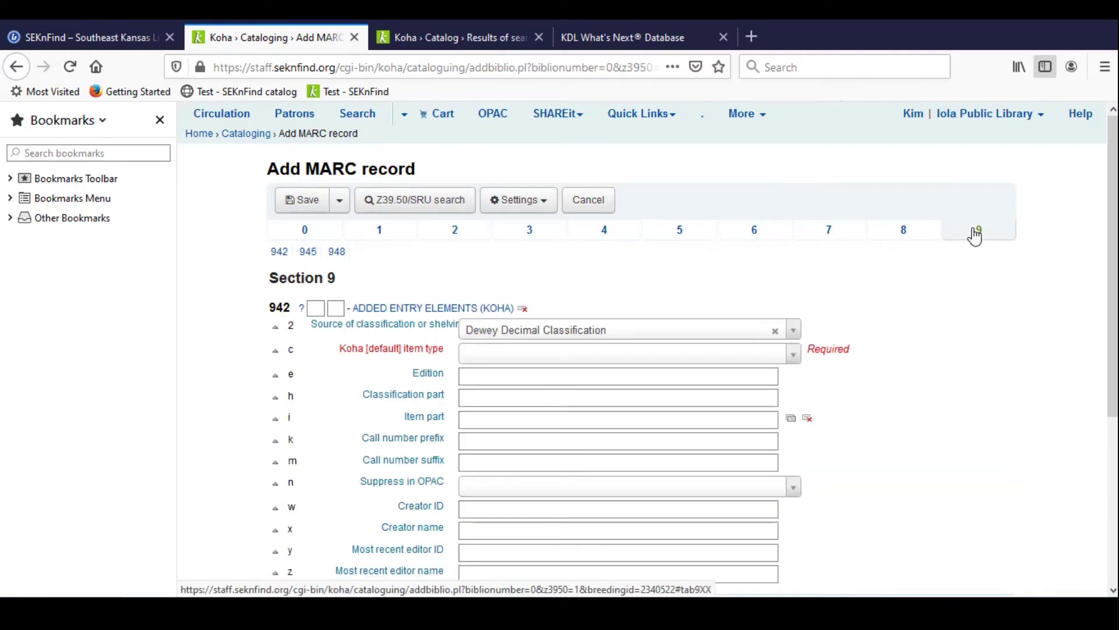
{"action": "left_click", "coordinate": [722, 357]}
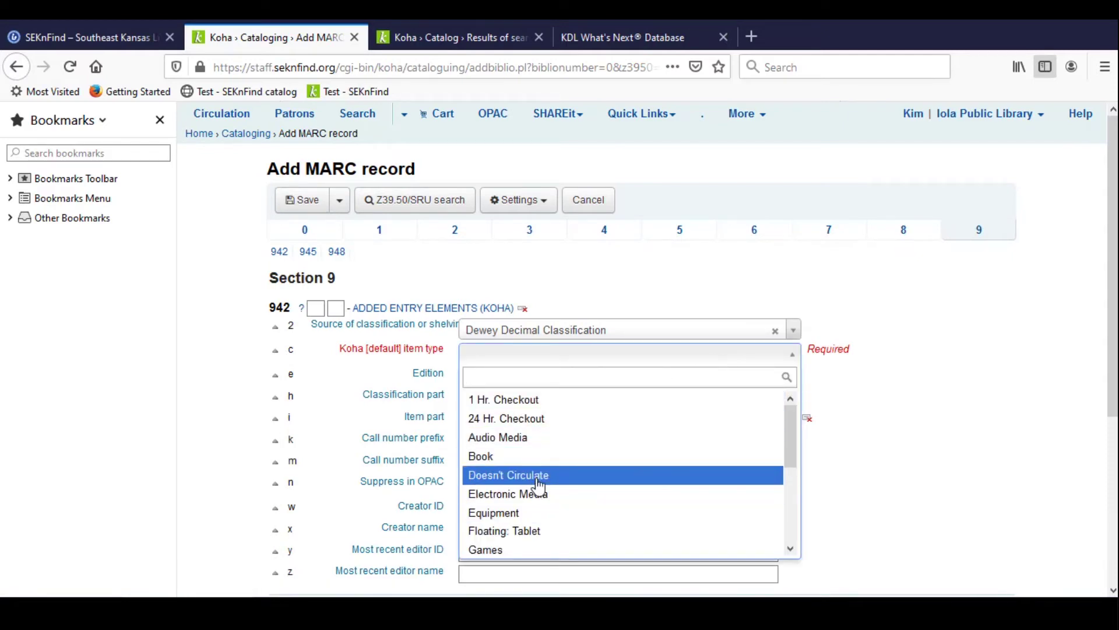
{"action": "left_click", "coordinate": [532, 456]}
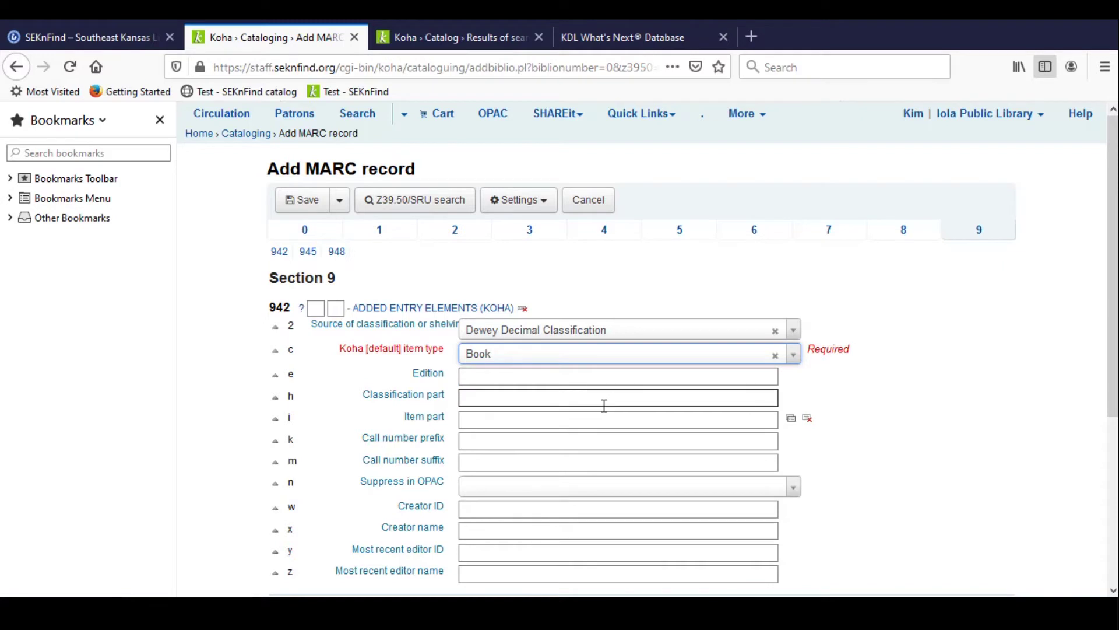
{"action": "left_click", "coordinate": [301, 200]}
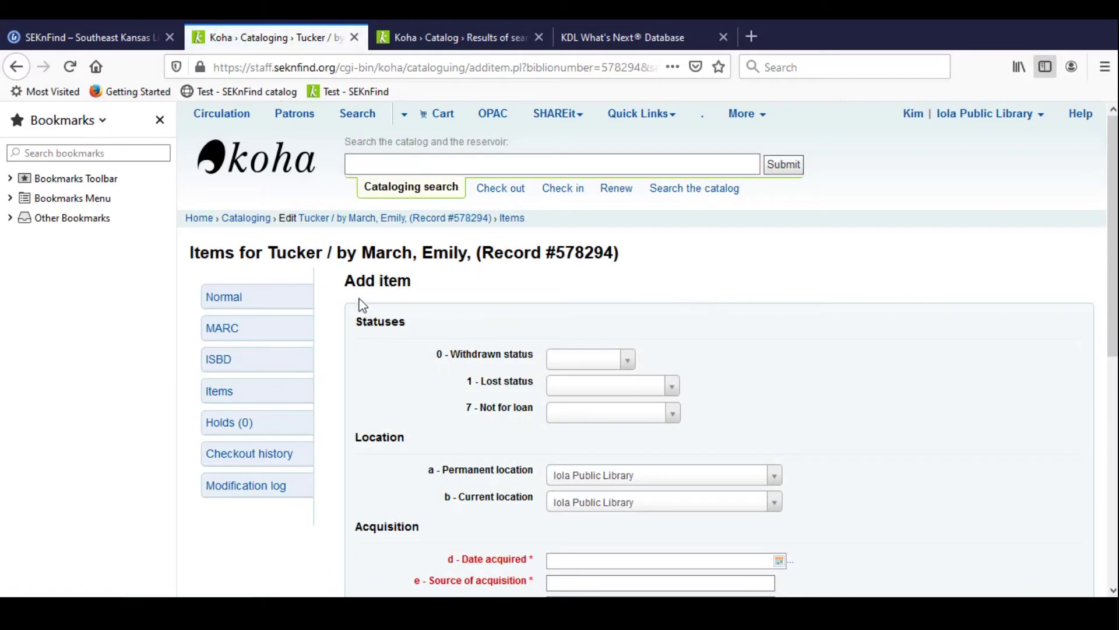
Open the saved Tucker record for editing and go to its series statement in section 4
{"action": "left_click", "coordinate": [280, 298]}
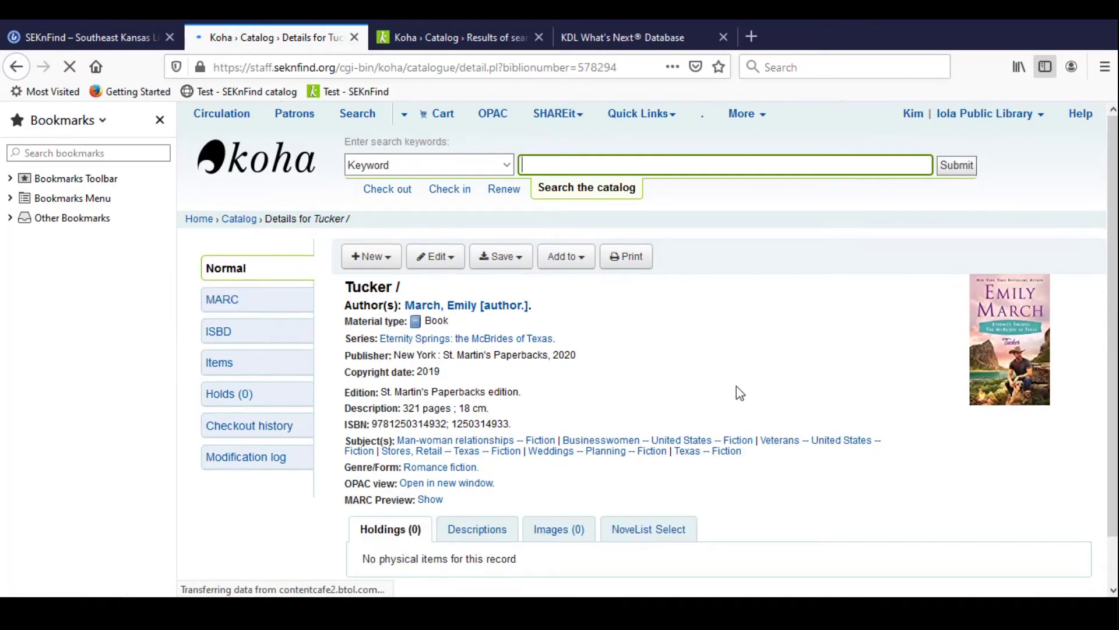
{"action": "left_click", "coordinate": [450, 260]}
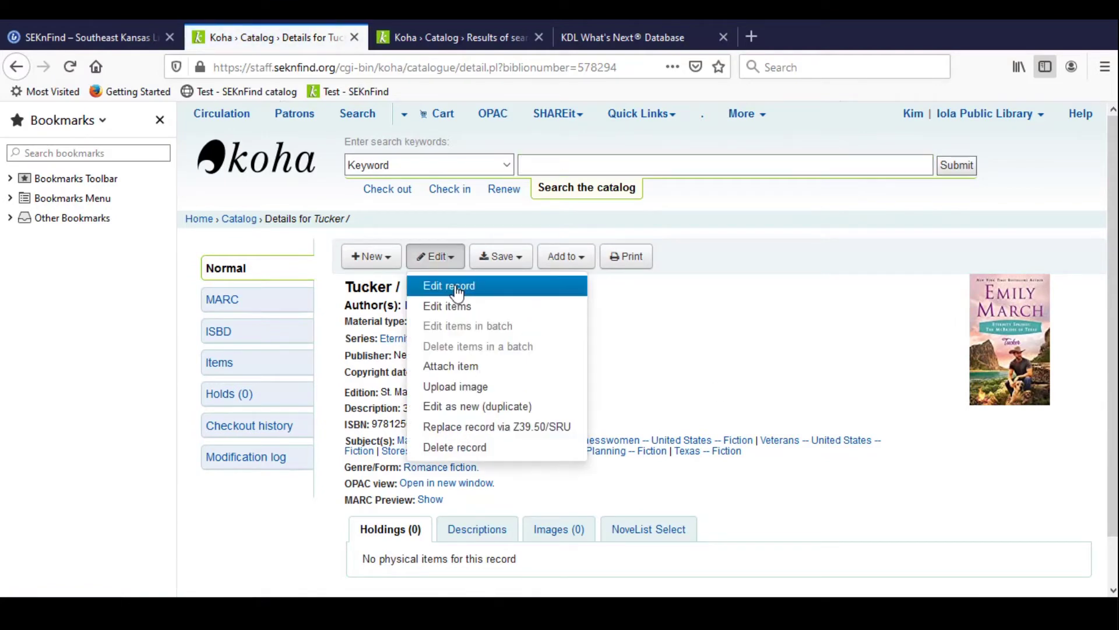
{"action": "left_click", "coordinate": [457, 288]}
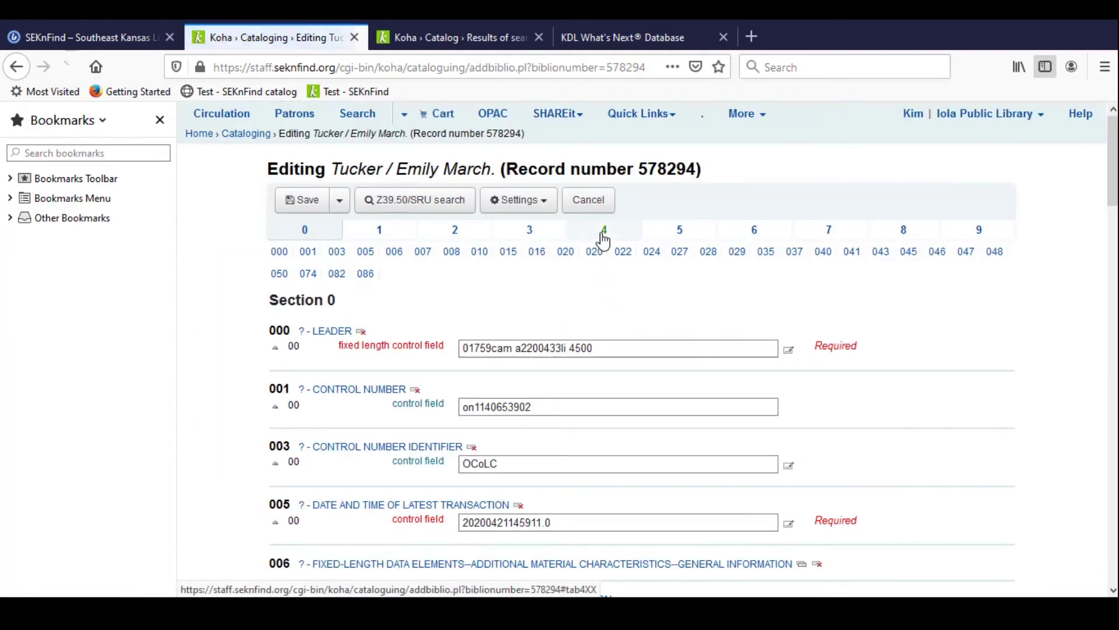
{"action": "left_click", "coordinate": [603, 231]}
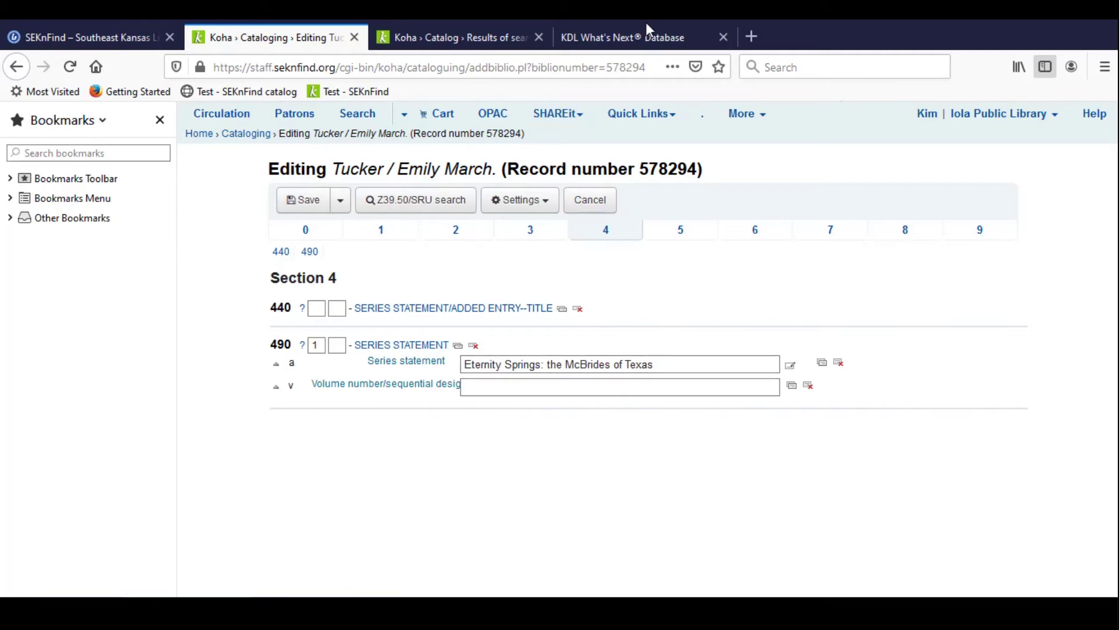
In the KDL What's Next database, search for author last name "march" and expand Emily March's Eternity Springs: The McBrides of Texas series
{"action": "left_click", "coordinate": [644, 40]}
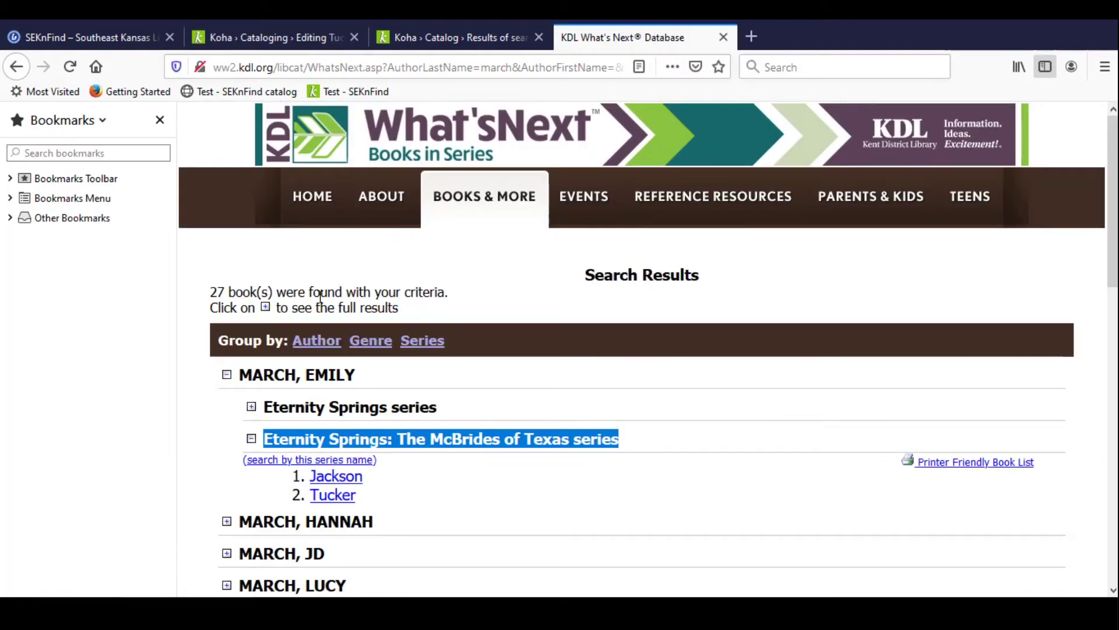
{"action": "left_click", "coordinate": [17, 67]}
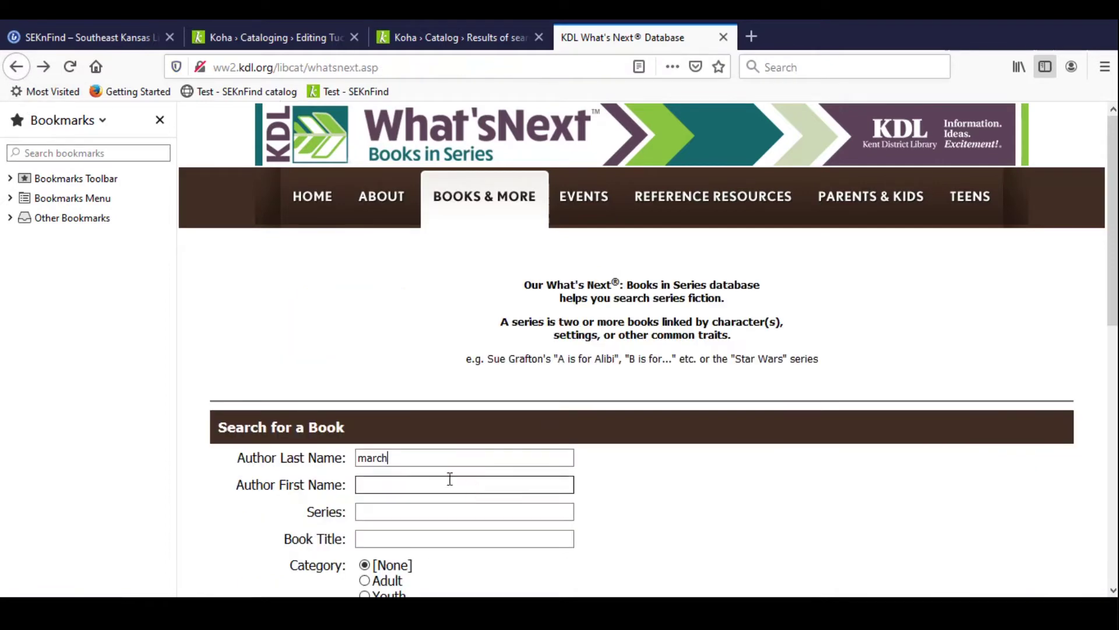
{"action": "left_click", "coordinate": [325, 457]}
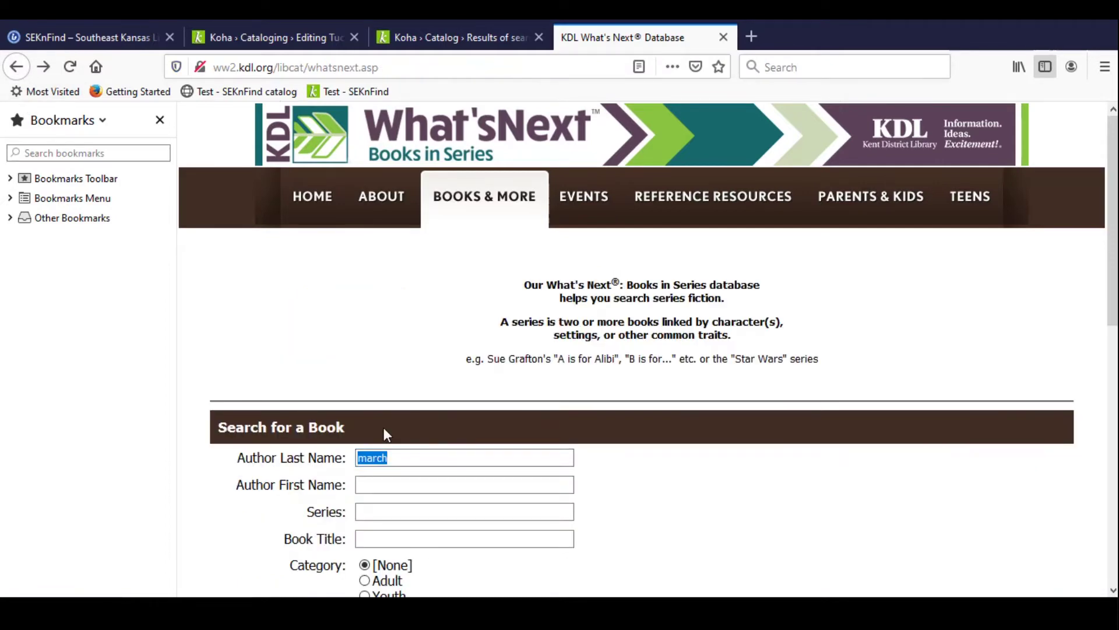
{"action": "type", "text": "mar"}
{"action": "key", "text": "Return"}
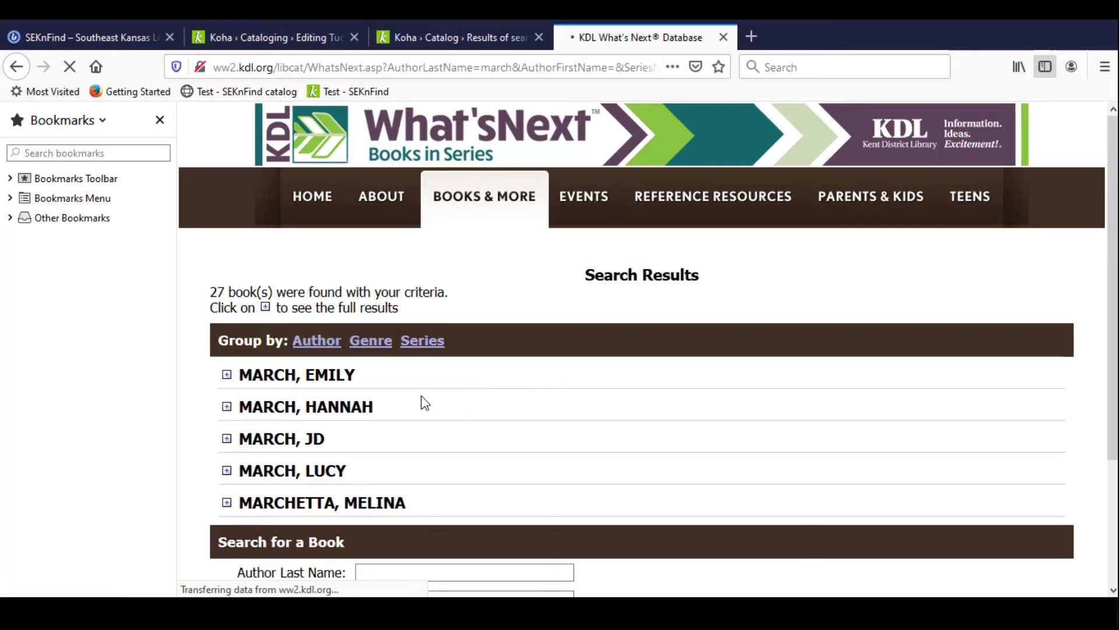
{"action": "left_click", "coordinate": [330, 377]}
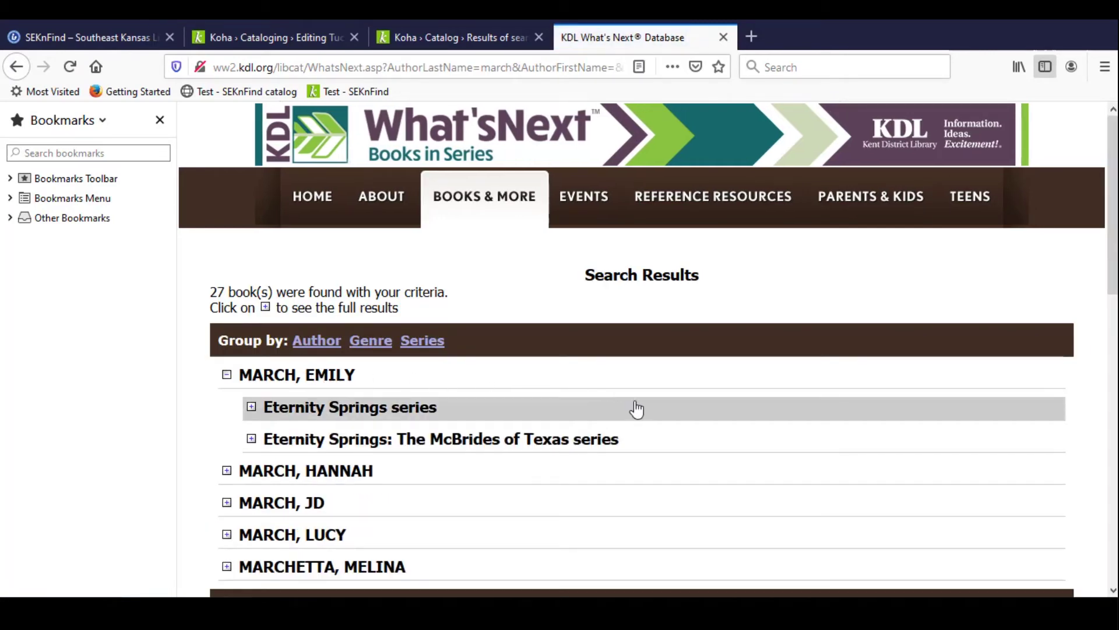
{"action": "left_click", "coordinate": [610, 443]}
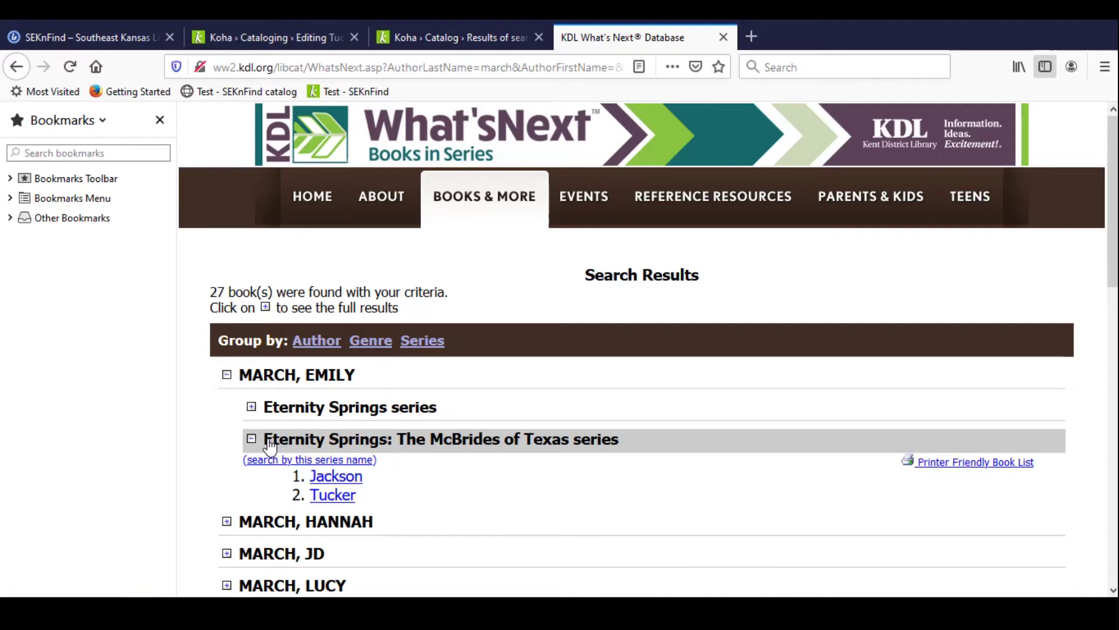
Replace the 490 series statement in the Tucker record with "Eternity Springs: The McBrides of Texas series" copied from What's Next
{"action": "left_click_drag", "start_coordinate": [268, 443], "coordinate": [615, 440]}
{"action": "key", "text": "ctrl+c"}
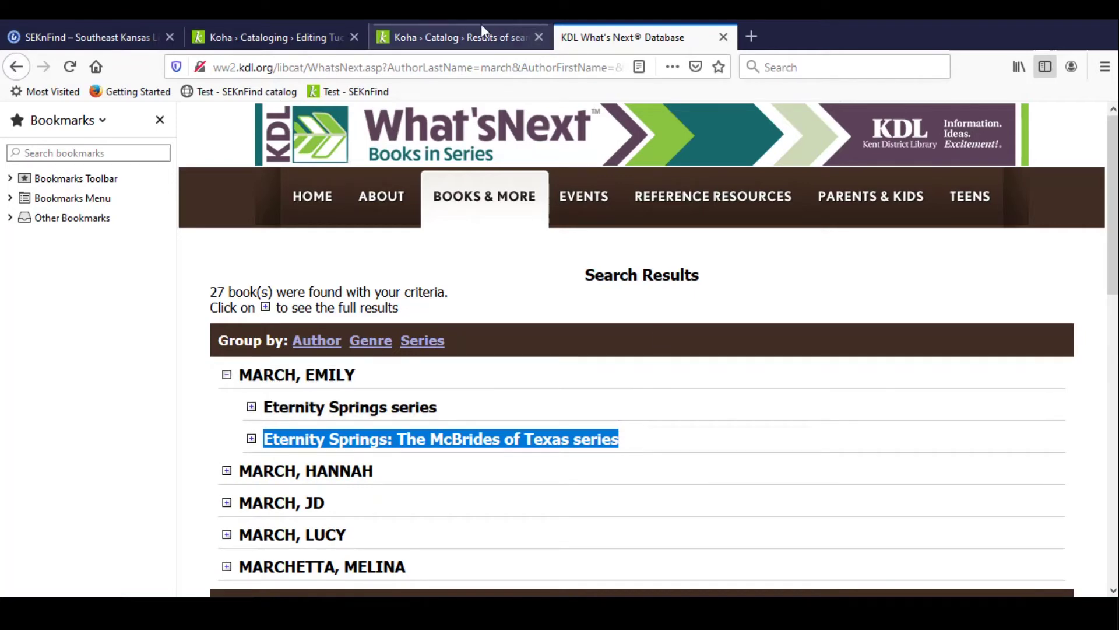
{"action": "left_click", "coordinate": [302, 38]}
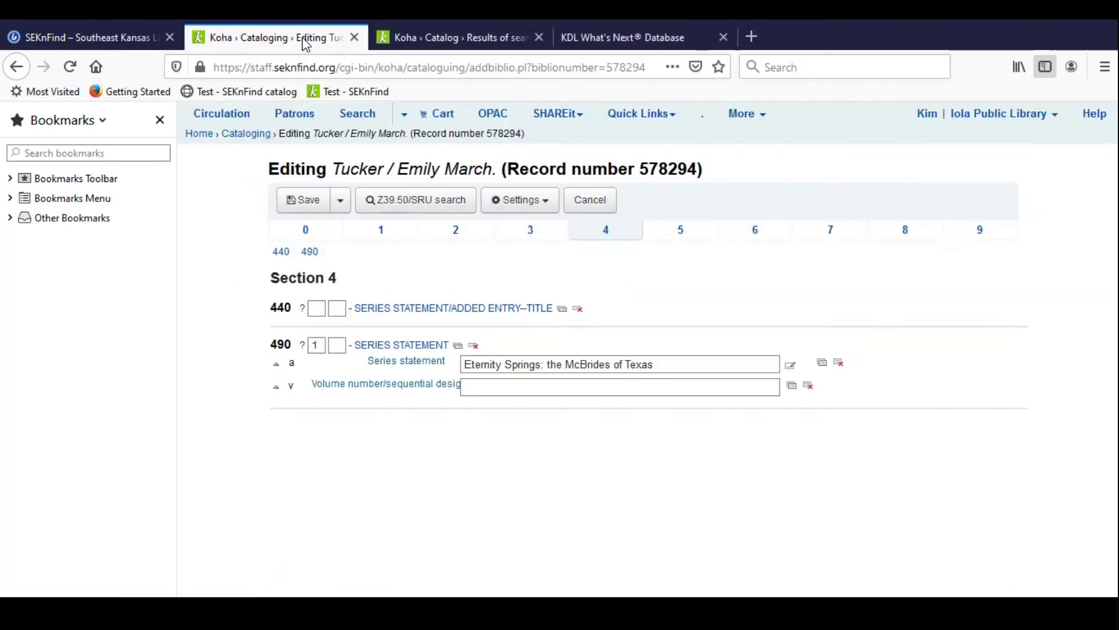
{"action": "left_click", "coordinate": [668, 367]}
{"action": "left_click_drag", "start_coordinate": [674, 362], "coordinate": [357, 345]}
{"action": "key", "text": "ctrl+v"}
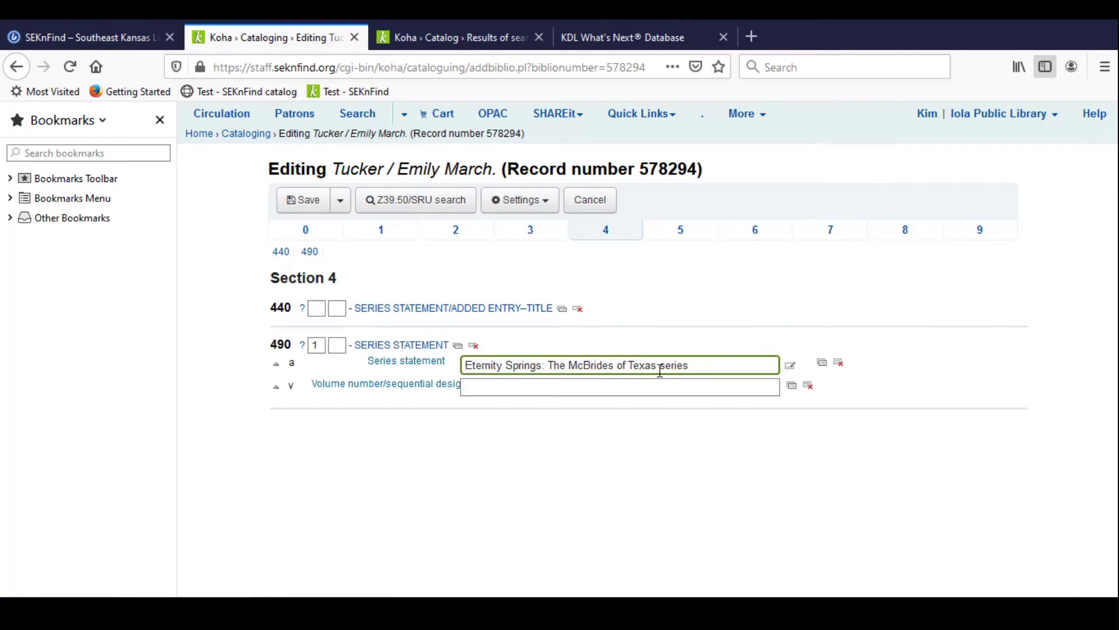
Complete field 490 with a semicolon after the series statement and "bk 2" as the volume number, and save the record
{"action": "left_click", "coordinate": [541, 388]}
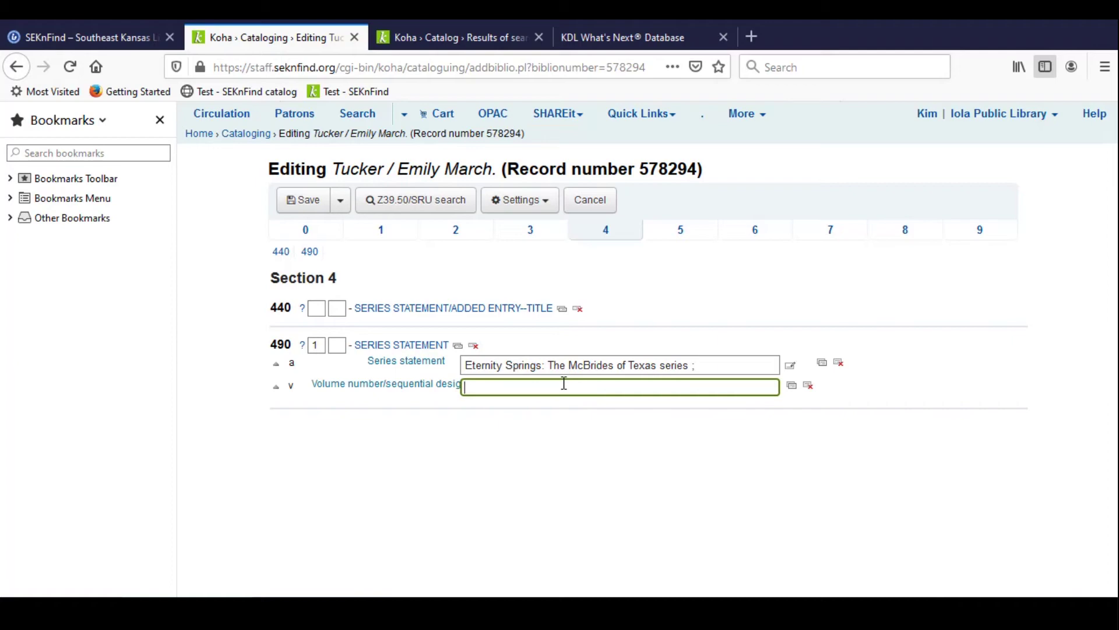
{"action": "type", "text": "bk 2"}
{"action": "left_click", "coordinate": [610, 36]}
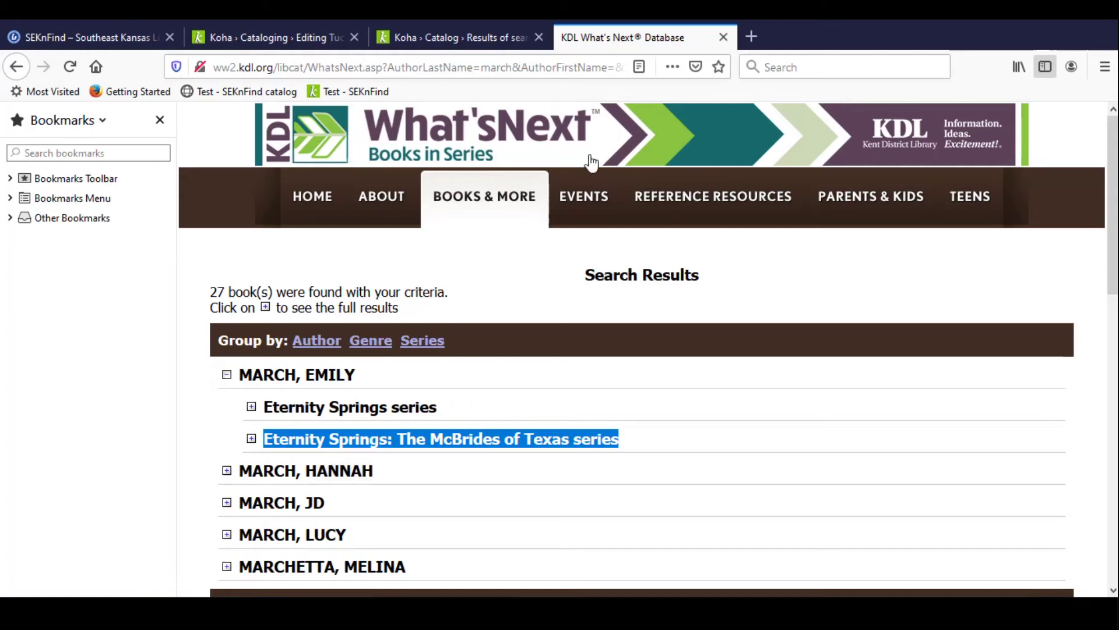
{"action": "left_click", "coordinate": [471, 37]}
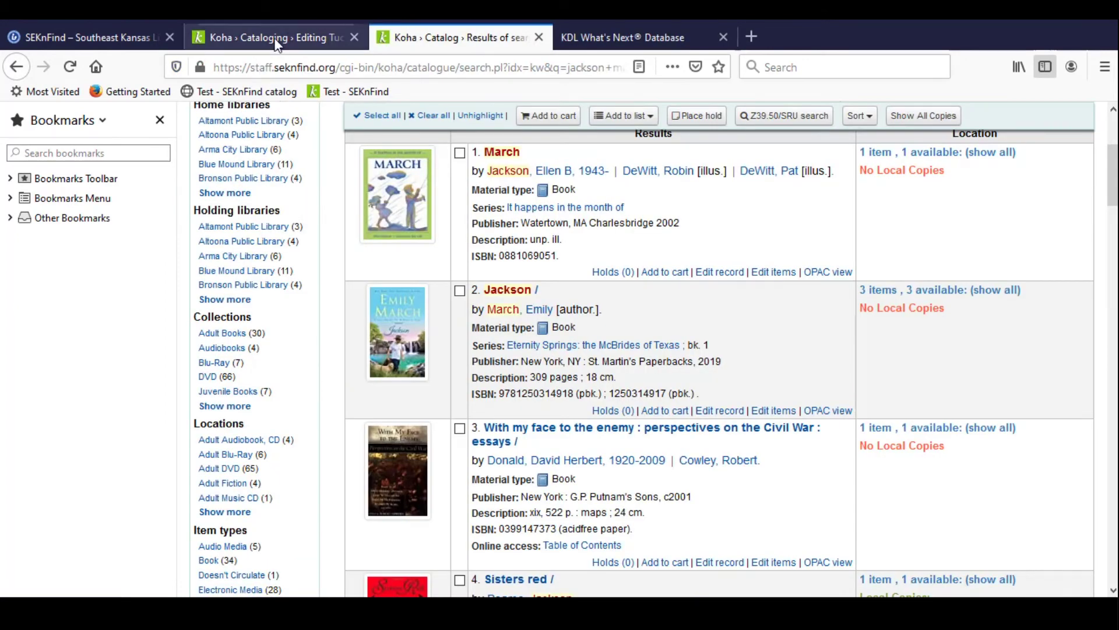
{"action": "left_click", "coordinate": [324, 37]}
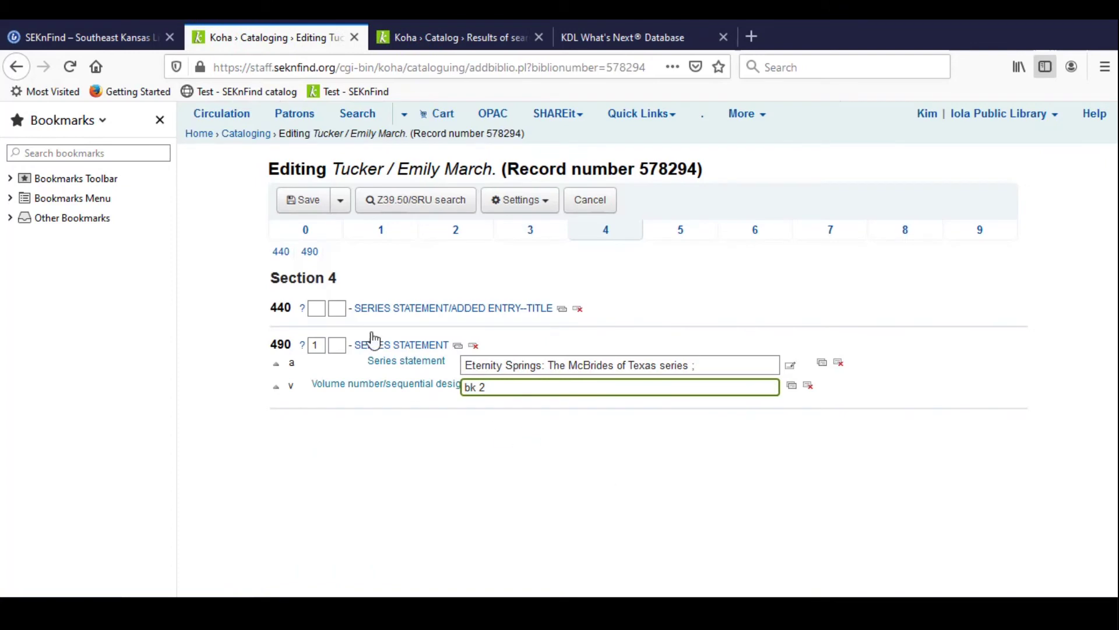
{"action": "left_click", "coordinate": [313, 209]}
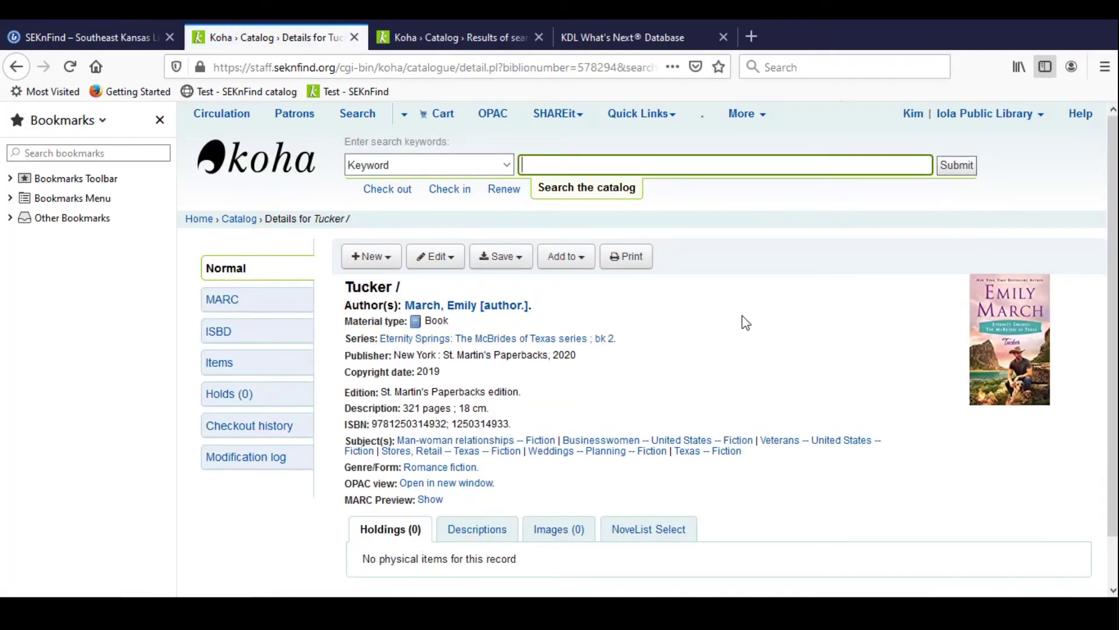
Check the McBrides of Texas book list in What's Next and follow the series link on the Tucker record in Koha
{"action": "left_click", "coordinate": [658, 34]}
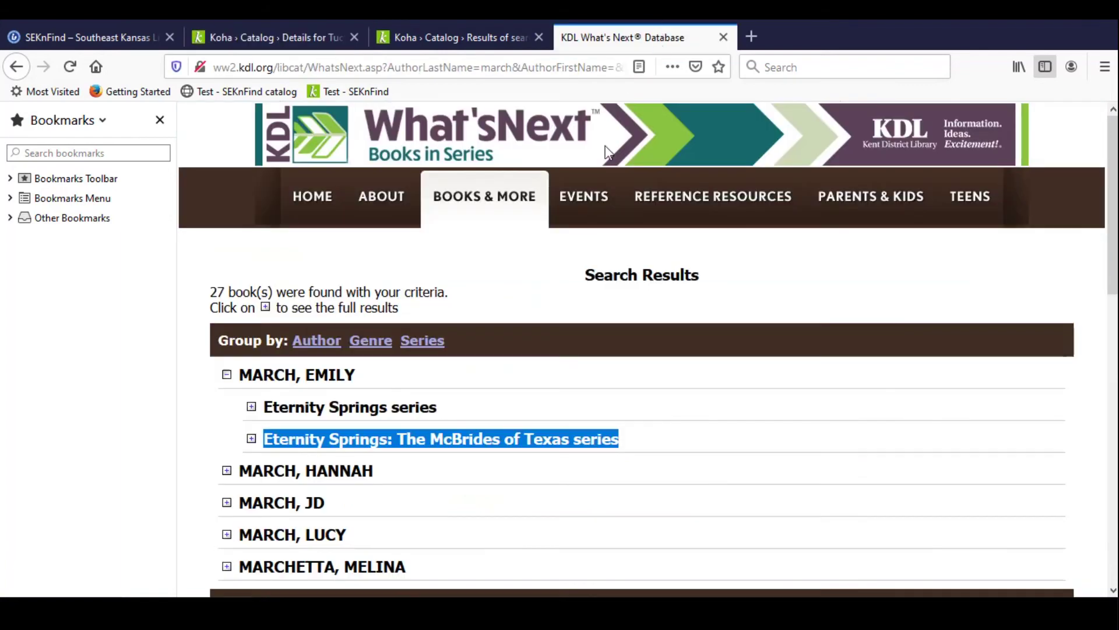
{"action": "left_click", "coordinate": [380, 449]}
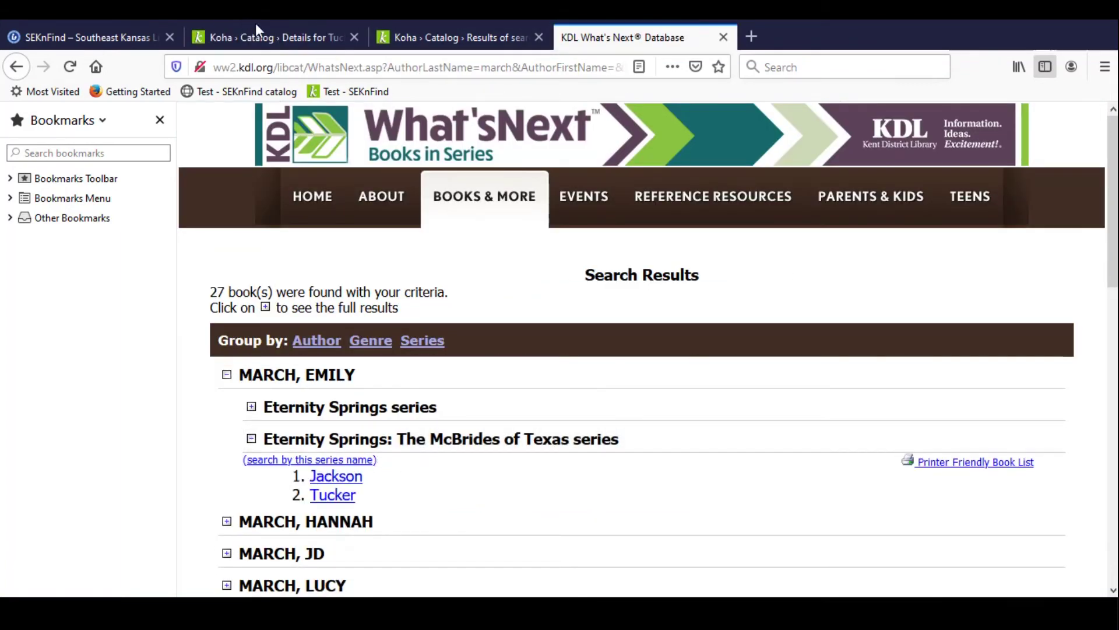
{"action": "left_click", "coordinate": [302, 35]}
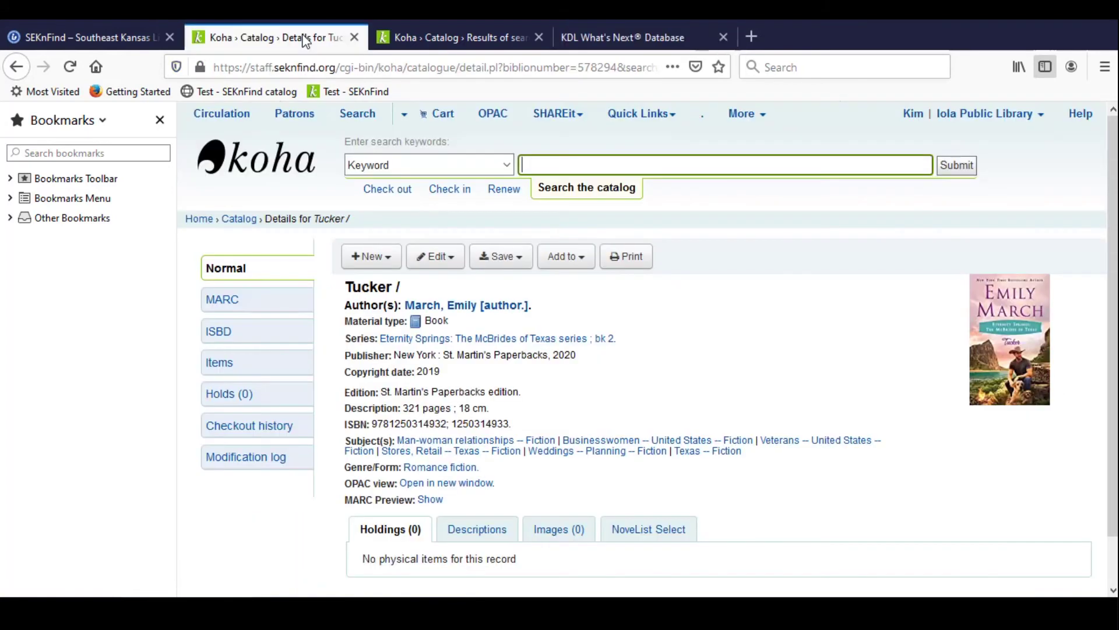
{"action": "left_click", "coordinate": [487, 339]}
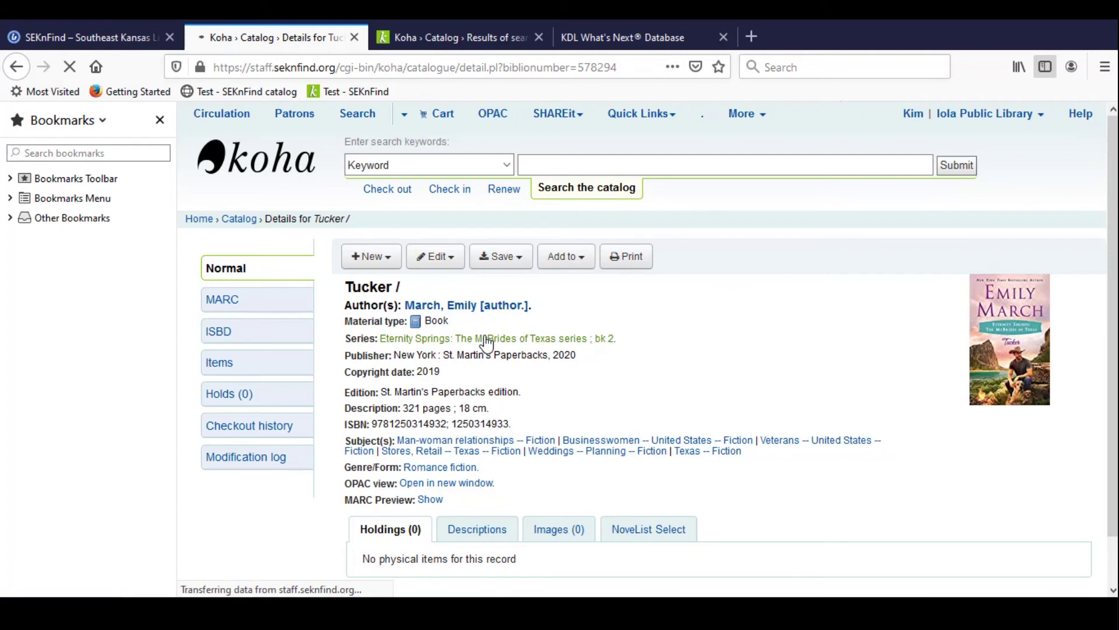
{"action": "scroll", "coordinate": [804, 338], "scroll_direction": "down", "scroll_amount": 1}
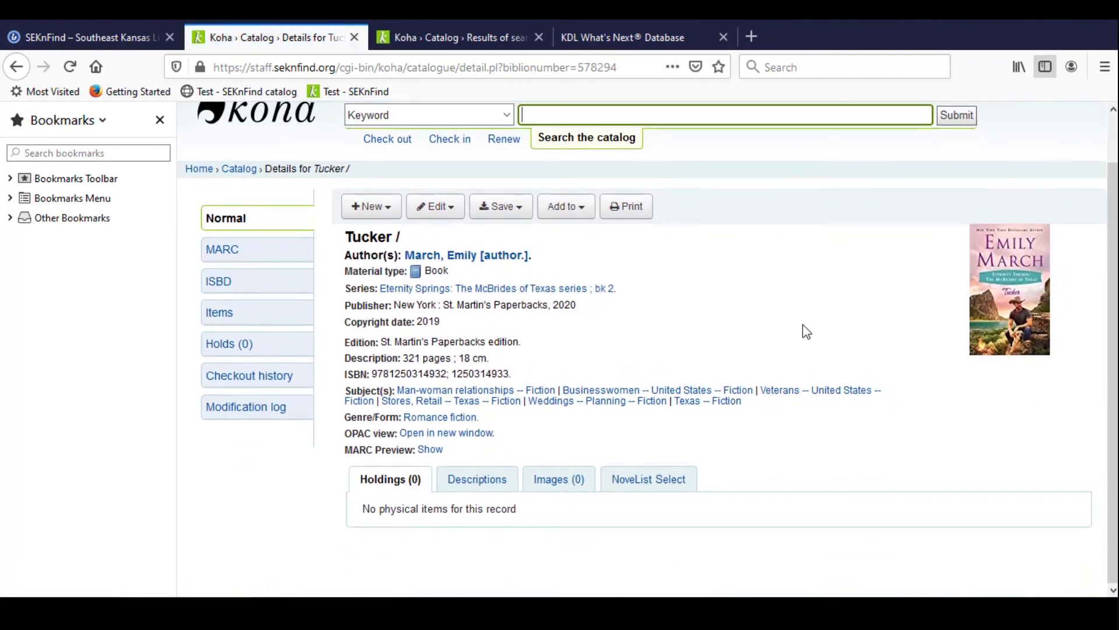
{"action": "scroll", "coordinate": [793, 300], "scroll_direction": "up", "scroll_amount": 1}
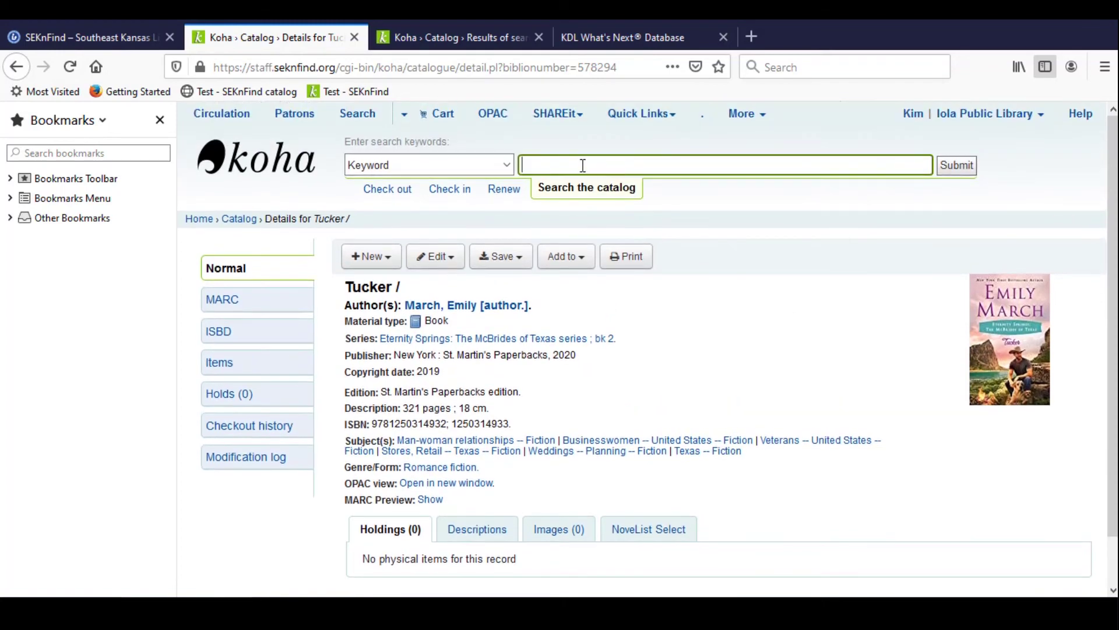
Search the Koha catalog by title for "jackson emily march" to find the first book in the series
{"action": "left_click", "coordinate": [505, 165]}
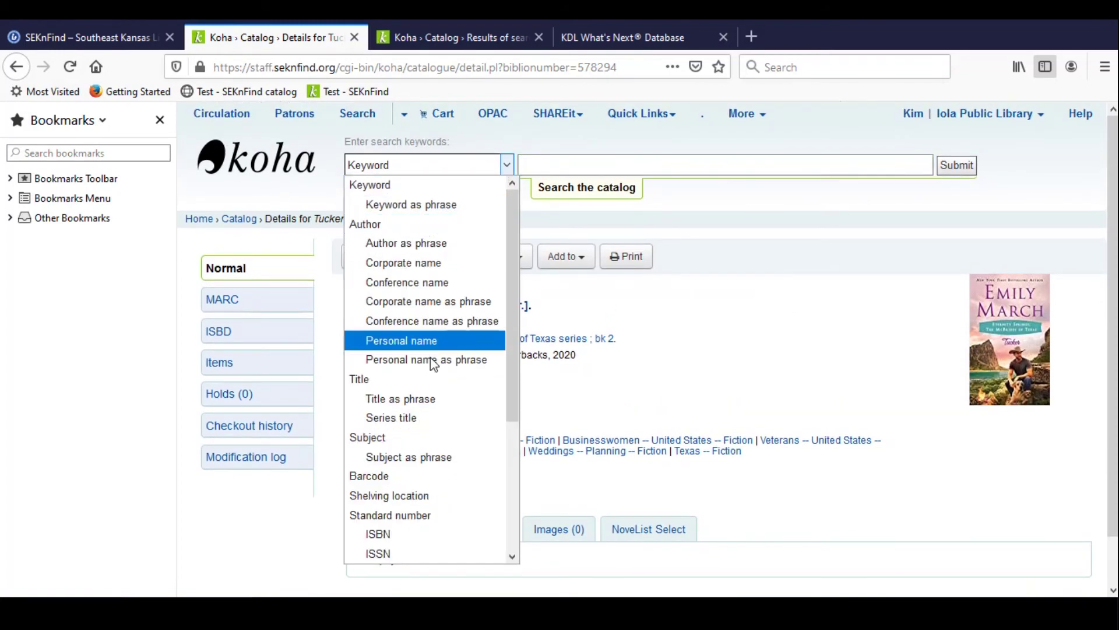
{"action": "left_click", "coordinate": [429, 378]}
{"action": "left_click", "coordinate": [571, 168]}
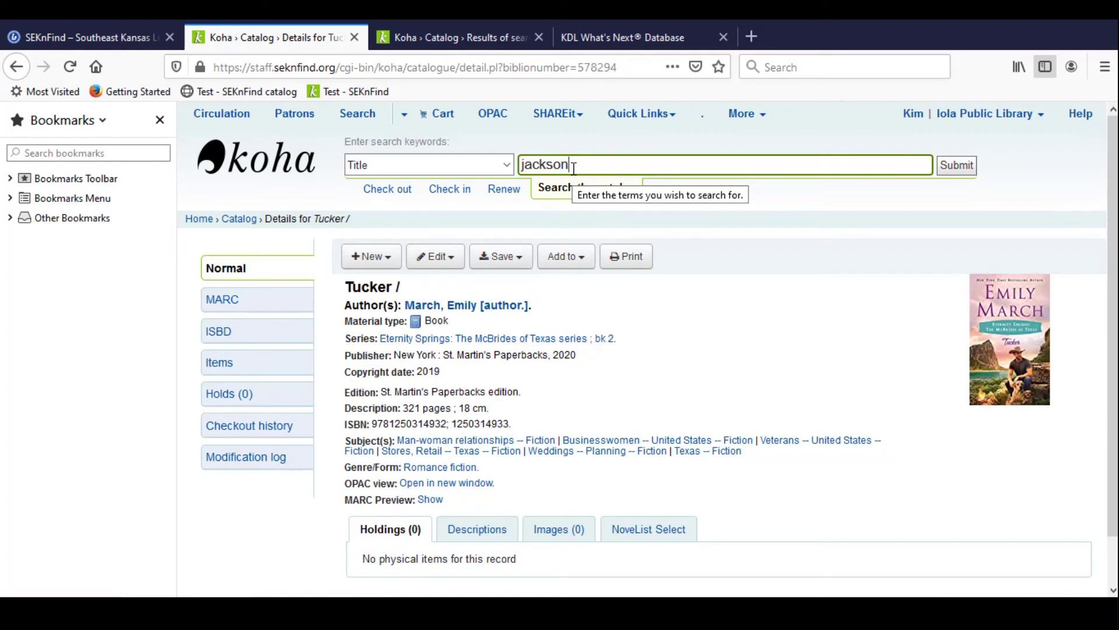
{"action": "type", "text": "jackson emily march"}
{"action": "key", "text": "Return"}
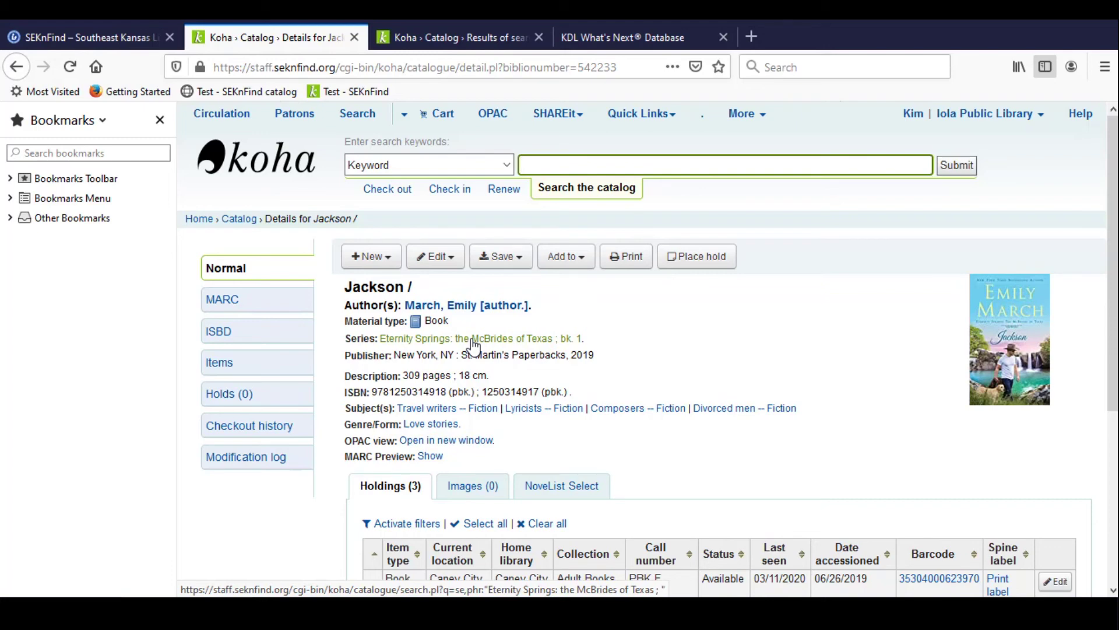
Open the Jackson record for editing and go to its series statement in section 4
{"action": "left_click", "coordinate": [452, 258]}
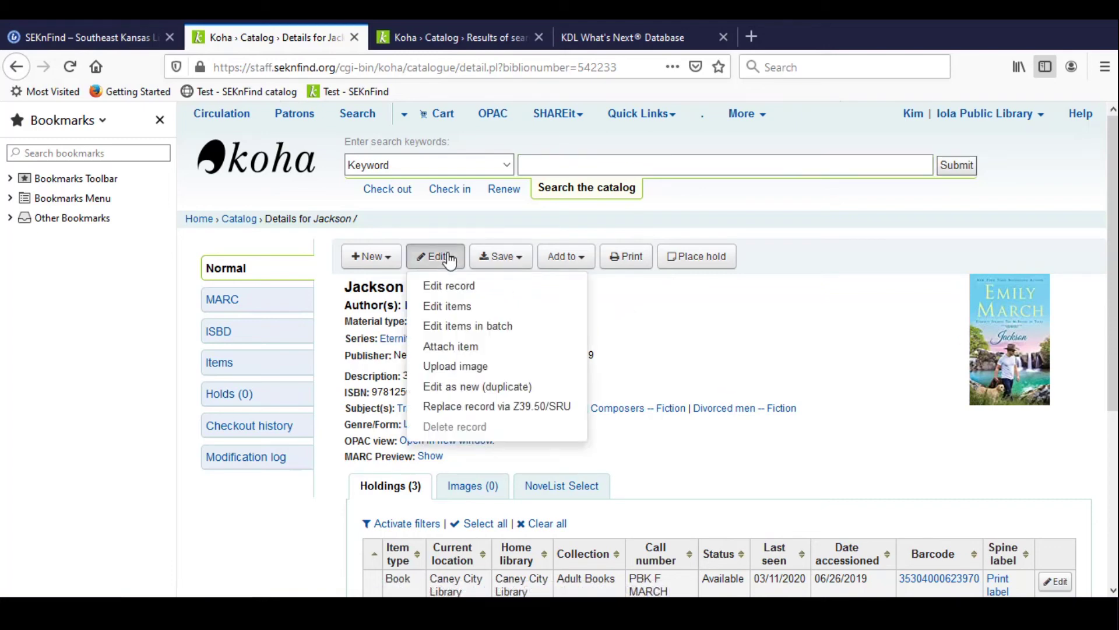
{"action": "left_click", "coordinate": [461, 287]}
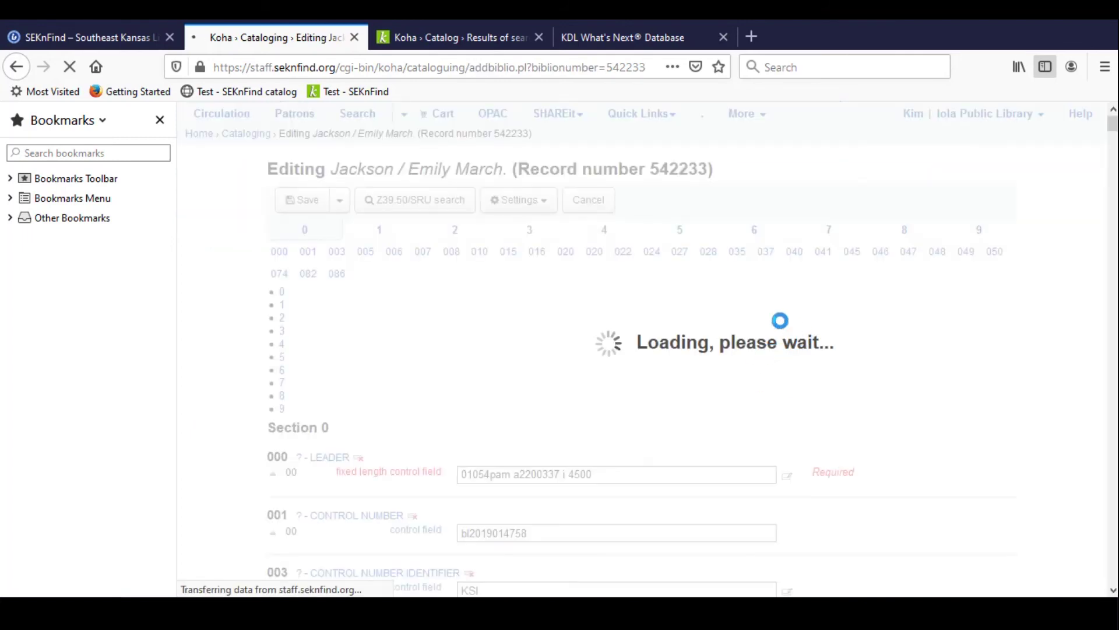
{"action": "left_click", "coordinate": [604, 236]}
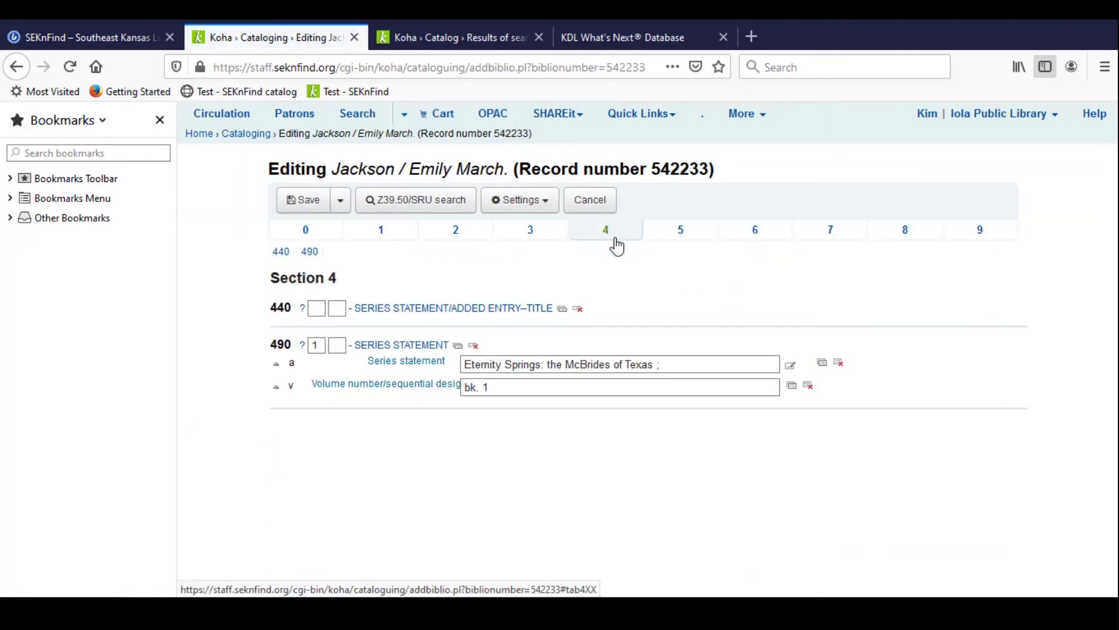
Replace the Jackson record's 490 series statement with "Eternity Springs: The McBrides of Texas series ;" and save the record
{"action": "left_click", "coordinate": [671, 359]}
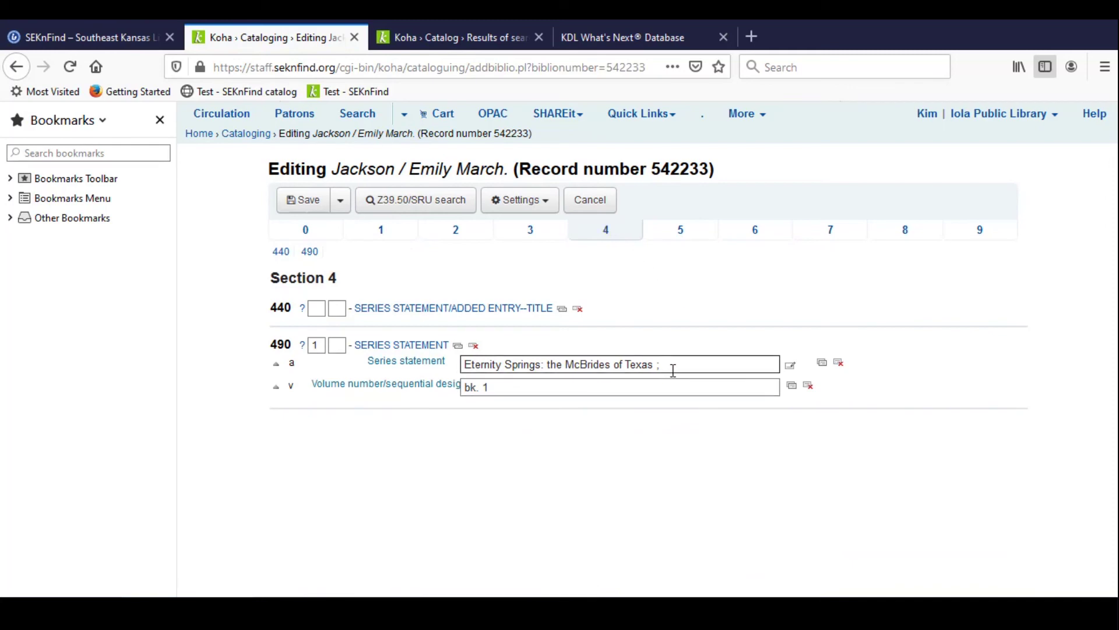
{"action": "left_click", "coordinate": [681, 368]}
{"action": "left_click_drag", "start_coordinate": [680, 368], "coordinate": [538, 367]}
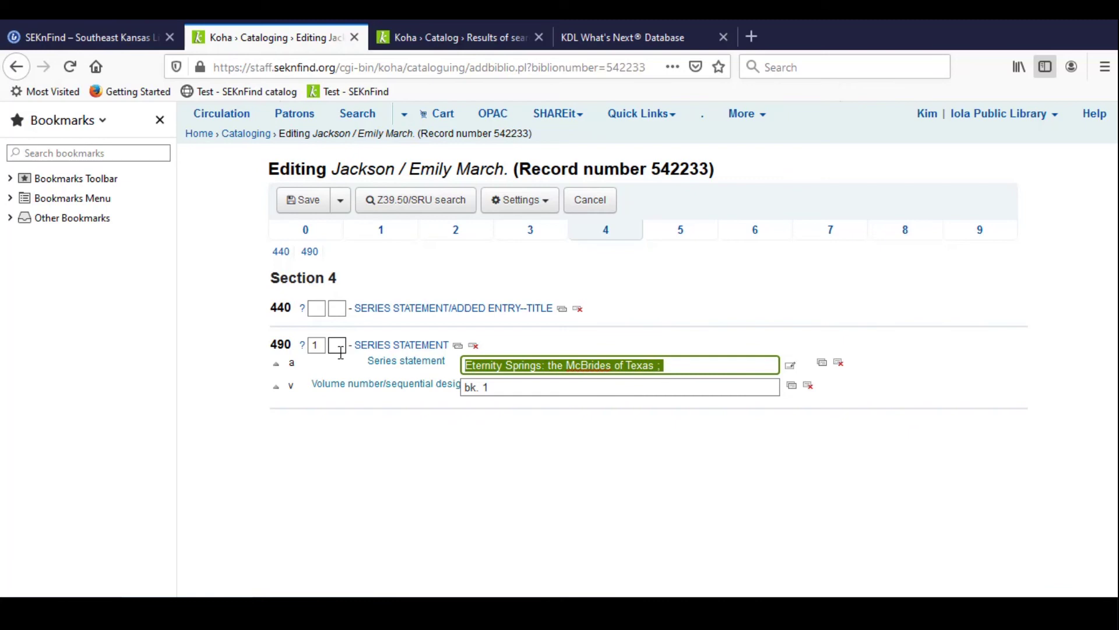
{"action": "type", "text": "Eternity Springs: The McBrides of Texas series"}
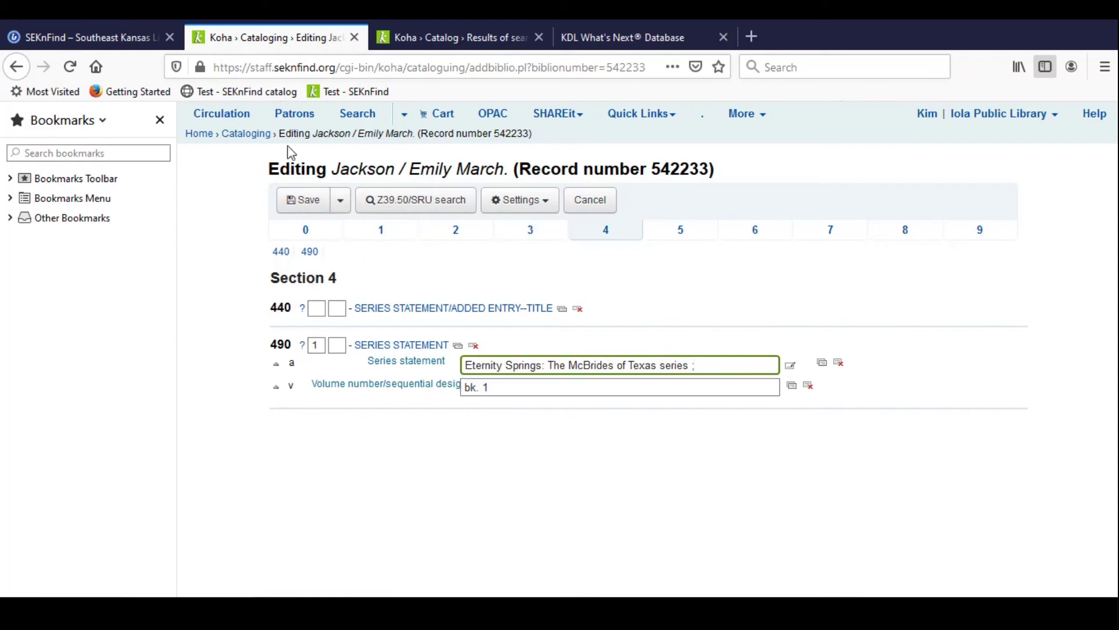
{"action": "left_click", "coordinate": [313, 202]}
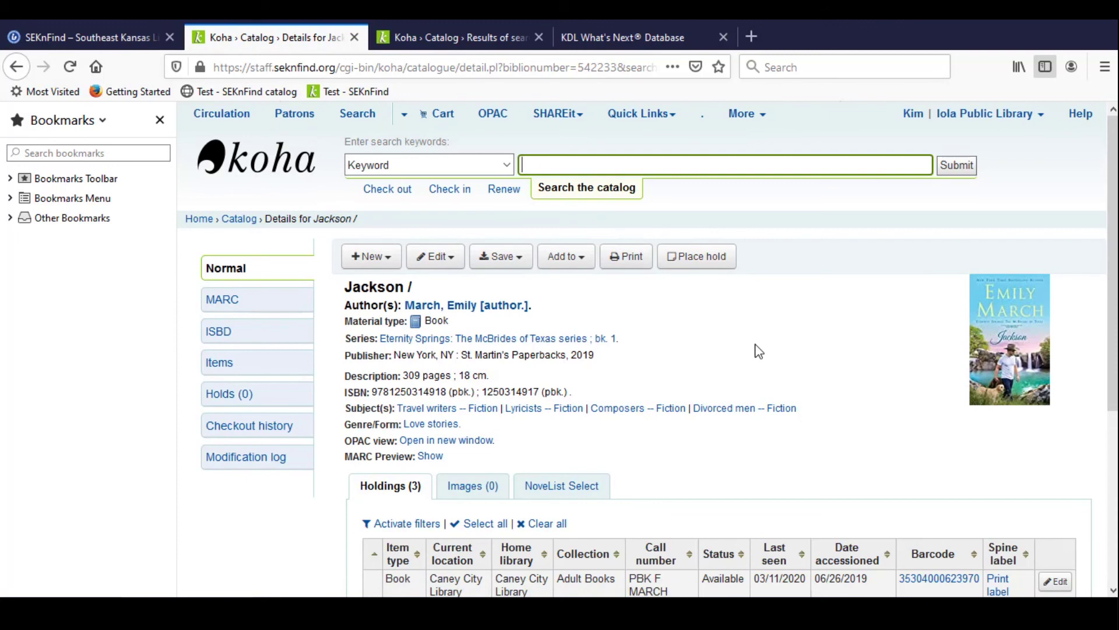
Follow the series link on the Jackson record and compare the series entries of Jackson and Tucker in the results
{"action": "left_click", "coordinate": [455, 343]}
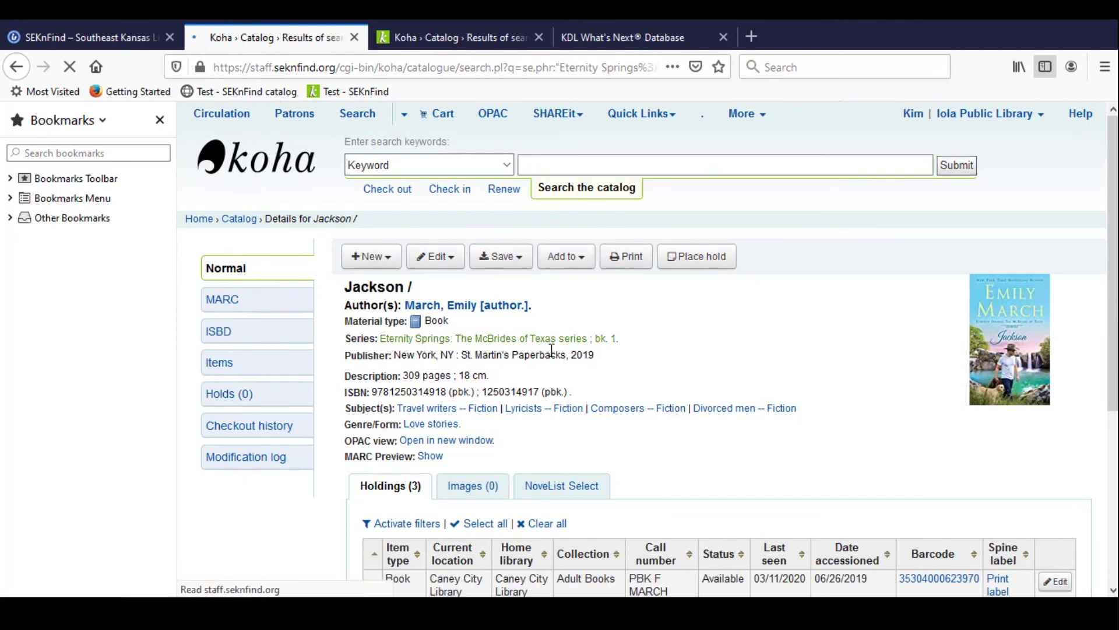
{"action": "scroll", "coordinate": [710, 331], "scroll_direction": "down", "scroll_amount": 3}
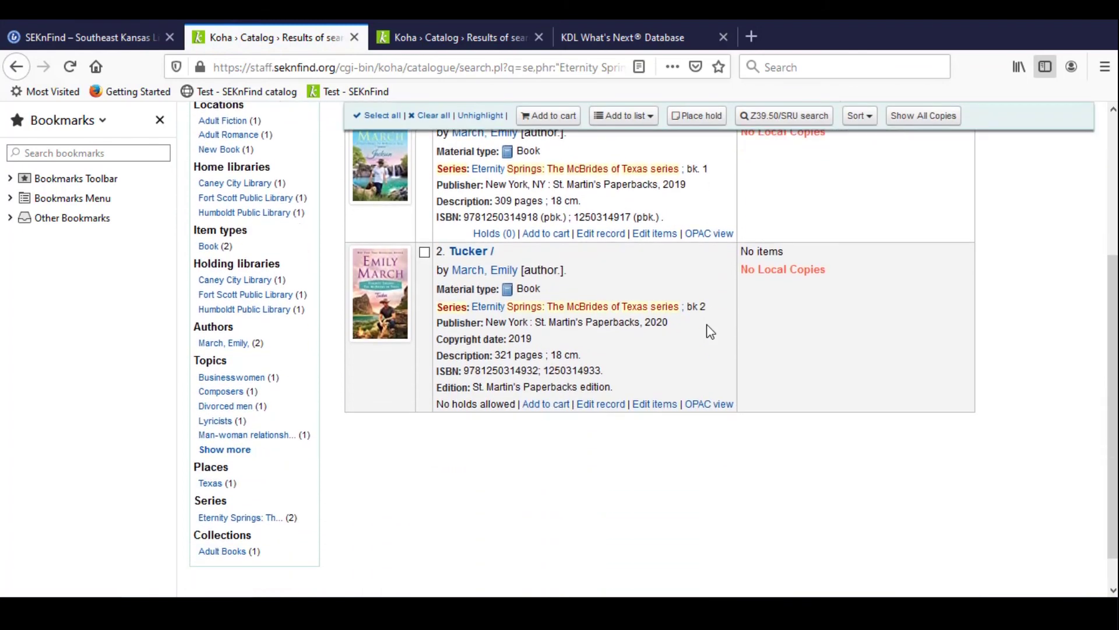
{"action": "scroll", "coordinate": [710, 331], "scroll_direction": "up", "scroll_amount": 3}
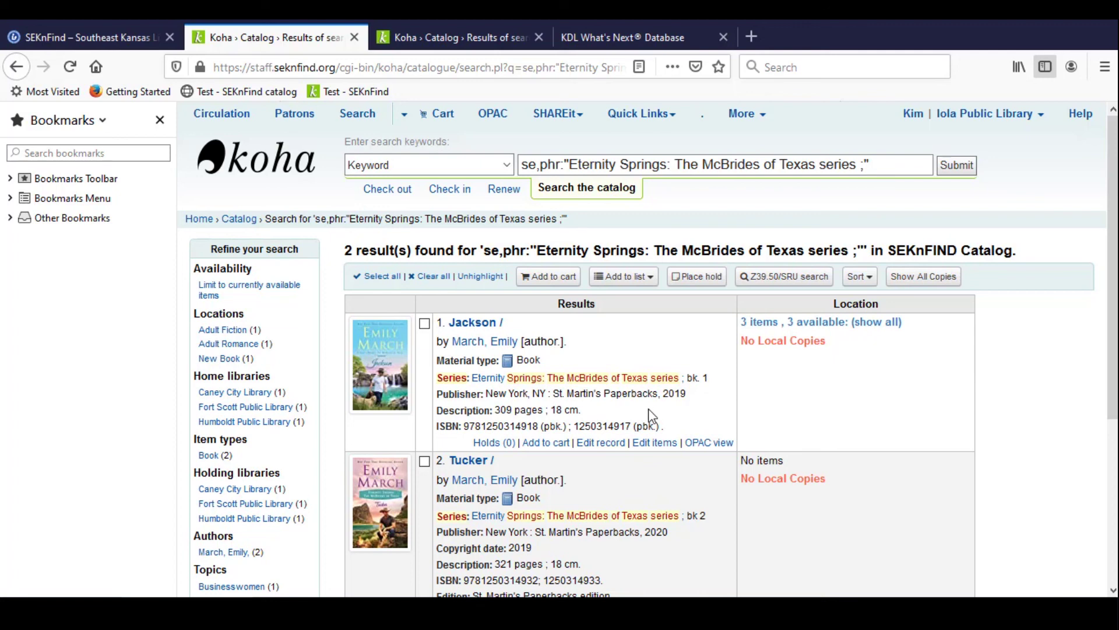
{"action": "scroll", "coordinate": [667, 392], "scroll_direction": "down", "scroll_amount": 3}
{"action": "scroll", "coordinate": [668, 392], "scroll_direction": "down", "scroll_amount": 1}
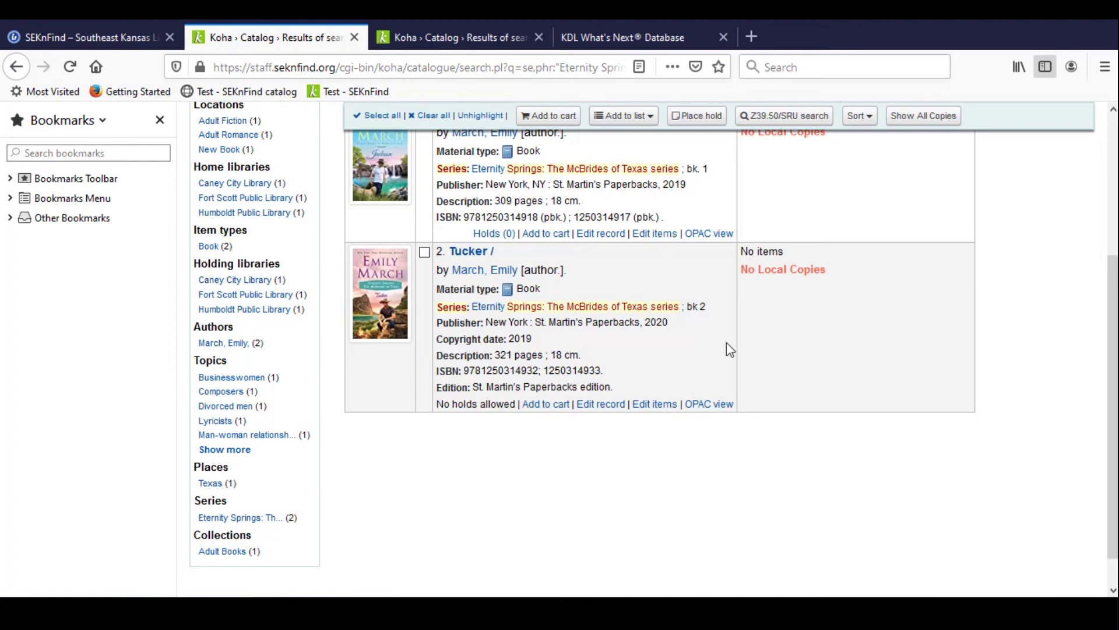
{"action": "scroll", "coordinate": [793, 390], "scroll_direction": "up", "scroll_amount": 4}
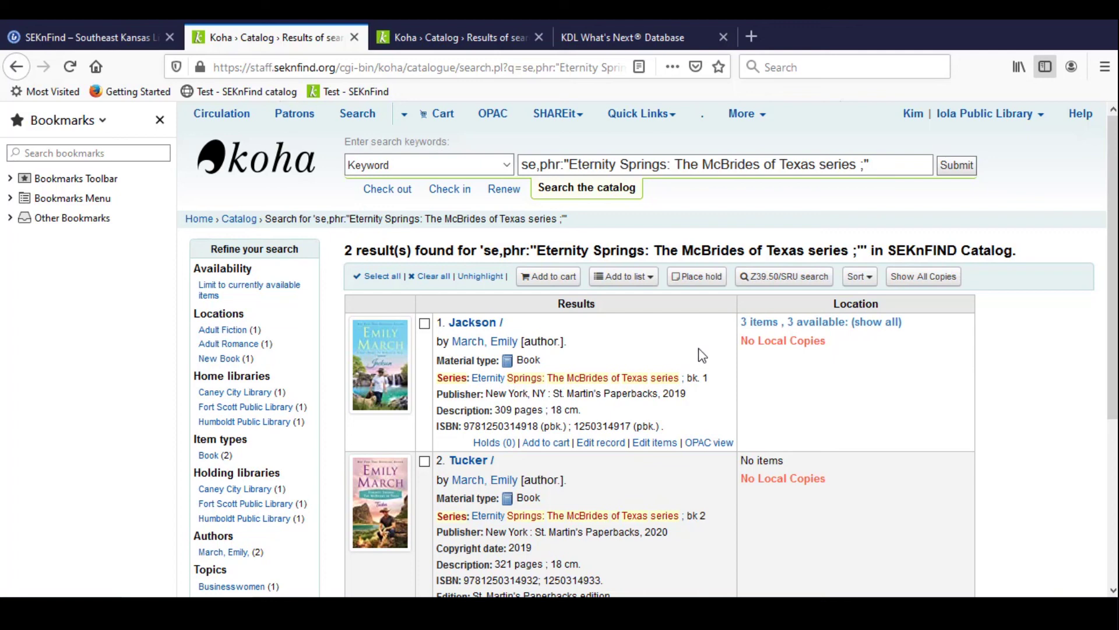
Open the Tucker record from the series results and start a new item for it
{"action": "scroll", "coordinate": [699, 353], "scroll_direction": "down", "scroll_amount": 3}
{"action": "left_click", "coordinate": [468, 258]}
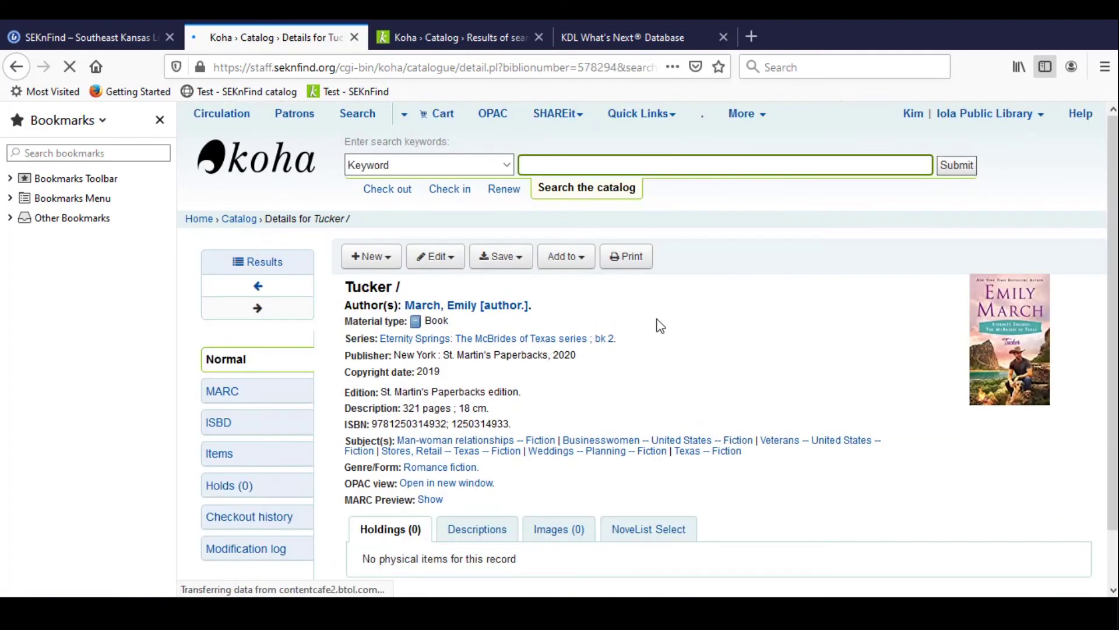
{"action": "left_click", "coordinate": [432, 263]}
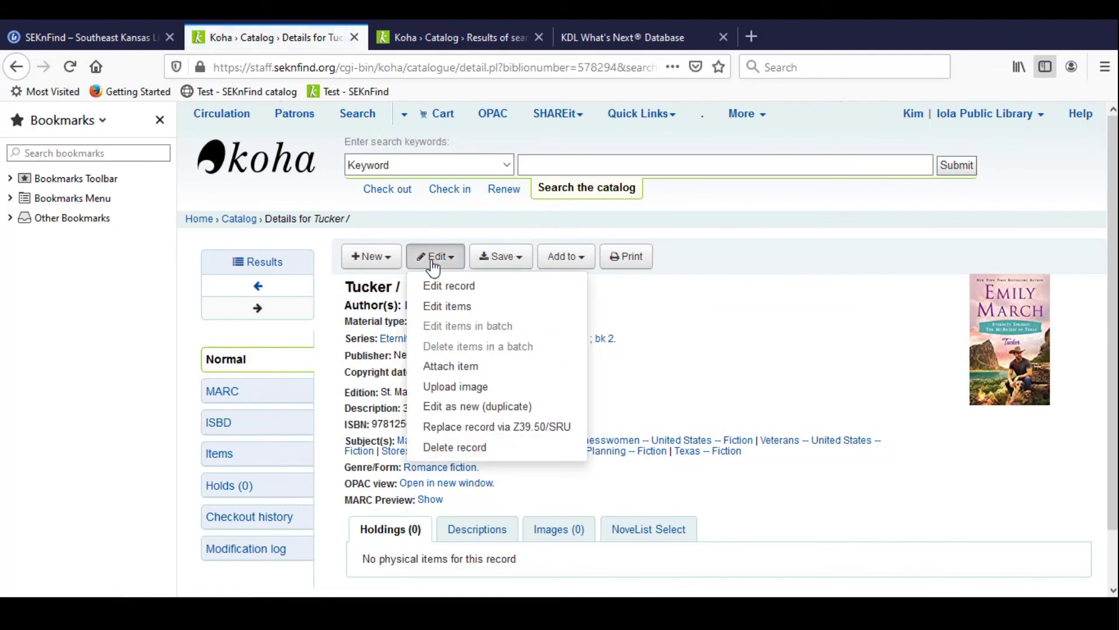
{"action": "left_click", "coordinate": [358, 262]}
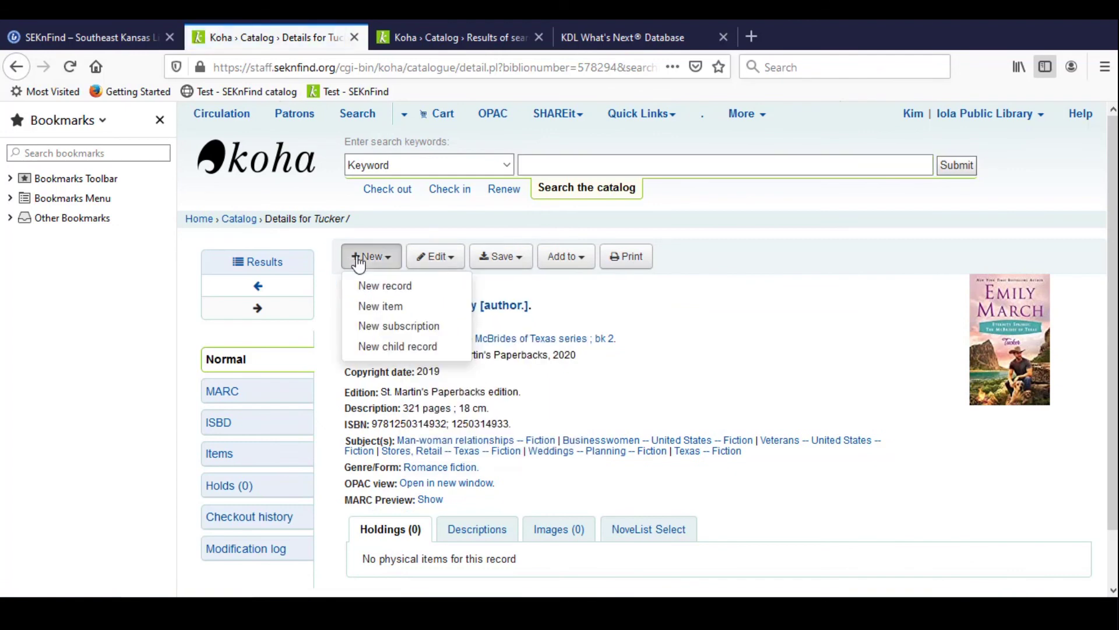
{"action": "left_click", "coordinate": [383, 305]}
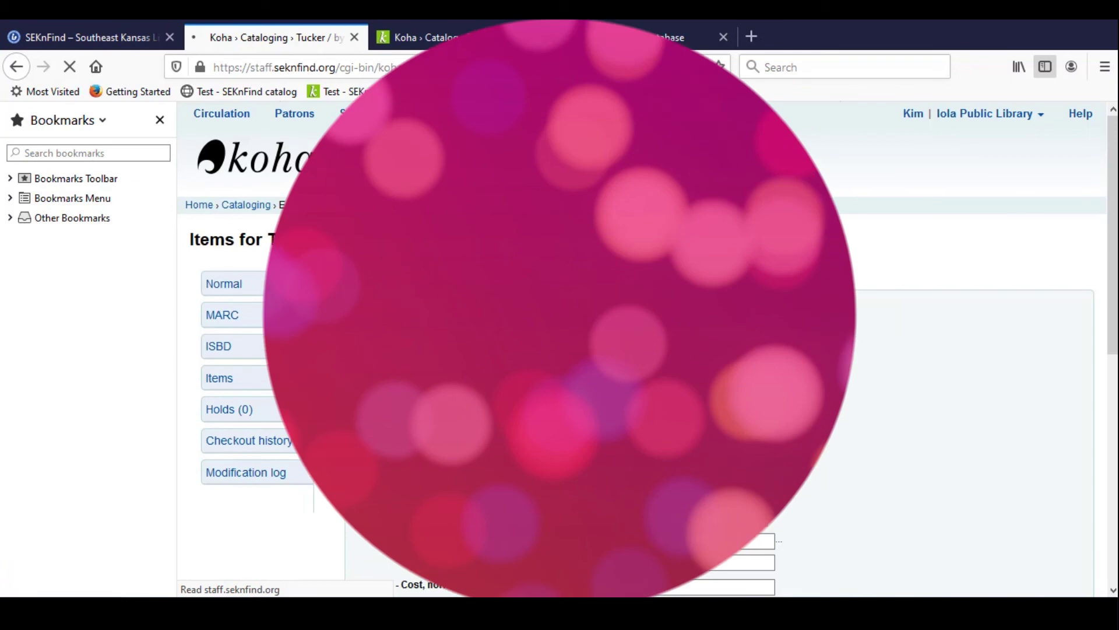